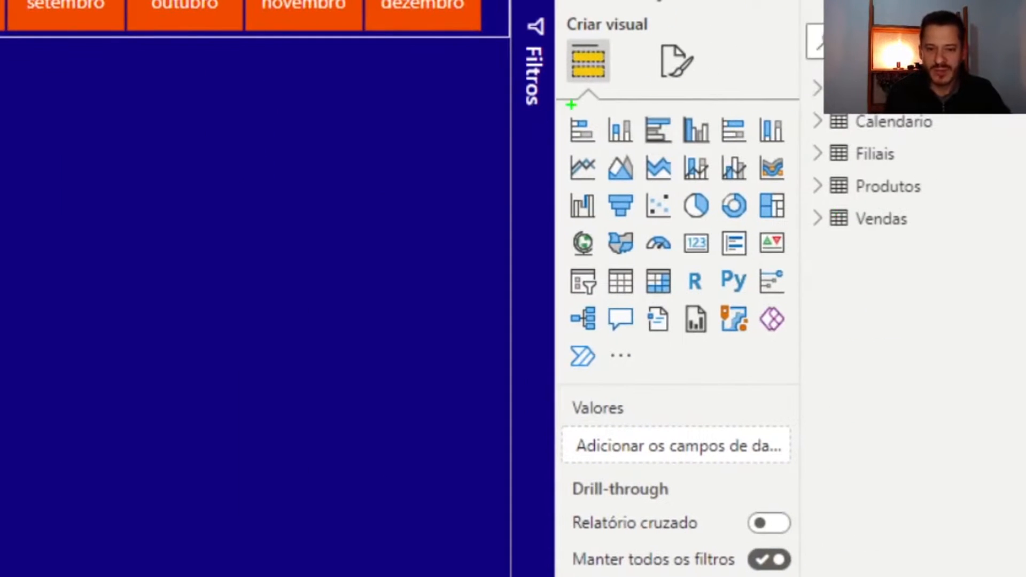
Add an empty decomposition tree visual beside the map on the Detalhe page
{"action": "mouse_move", "coordinate": [557, 11]}
{"action": "left_mouse_down"}
{"action": "mouse_move", "coordinate": [652, 114]}
{"action": "mouse_move", "coordinate": [779, 396]}
{"action": "mouse_move", "coordinate": [806, 379]}
{"action": "left_mouse_up"}
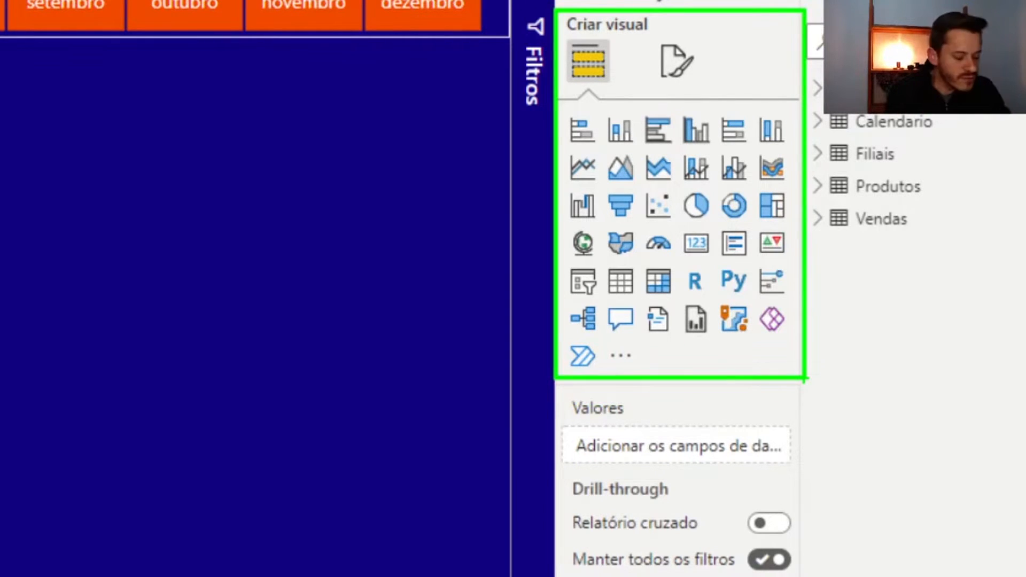
{"action": "key", "text": "Escape"}
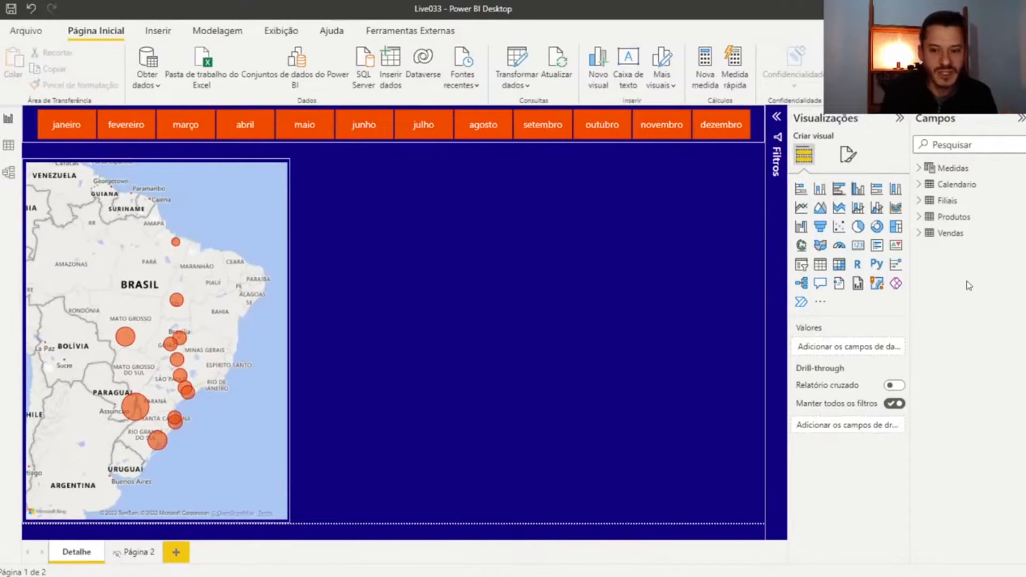
{"action": "left_click", "coordinate": [802, 285]}
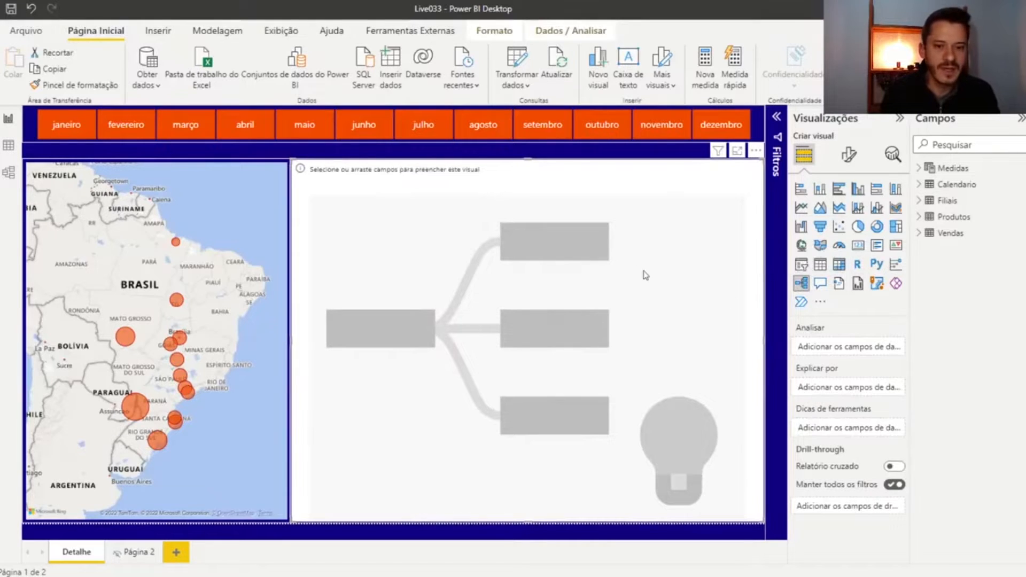
{"action": "left_click_drag", "start_coordinate": [518, 258], "coordinate": [583, 273]}
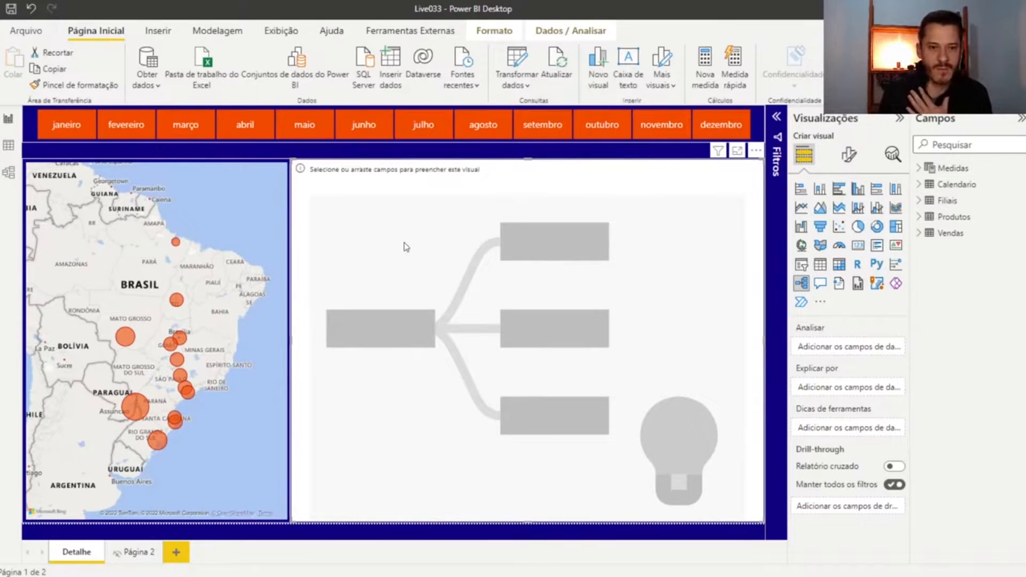
{"action": "left_click_drag", "start_coordinate": [412, 214], "coordinate": [429, 227]}
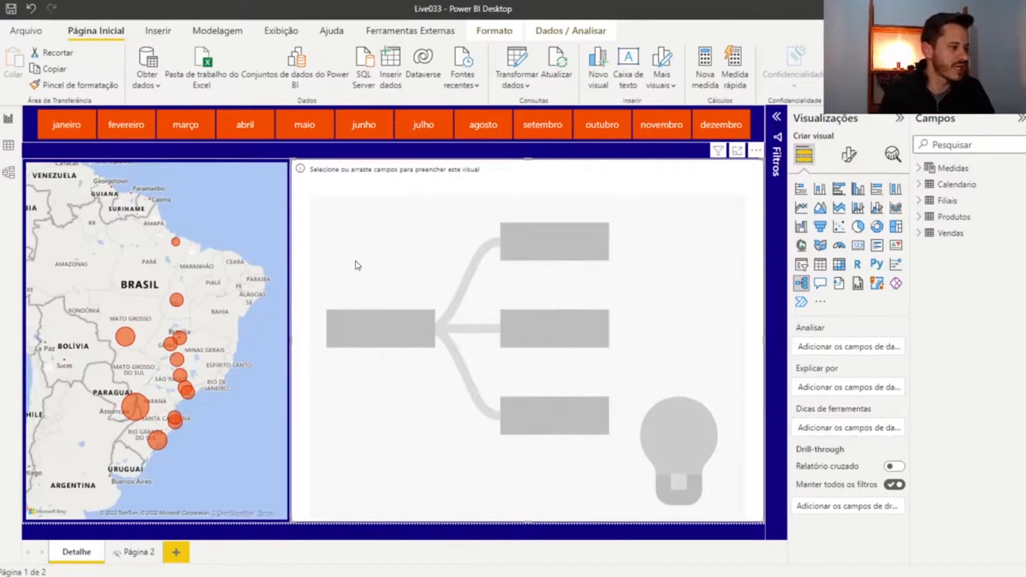
Switch to WordPad and add the line "→ Pelo menos duas coisas" below "→ Árvore Hierárquica"
{"action": "key", "text": "alt+Tab"}
{"action": "left_click", "coordinate": [235, 321]}
{"action": "key", "text": "Return"}
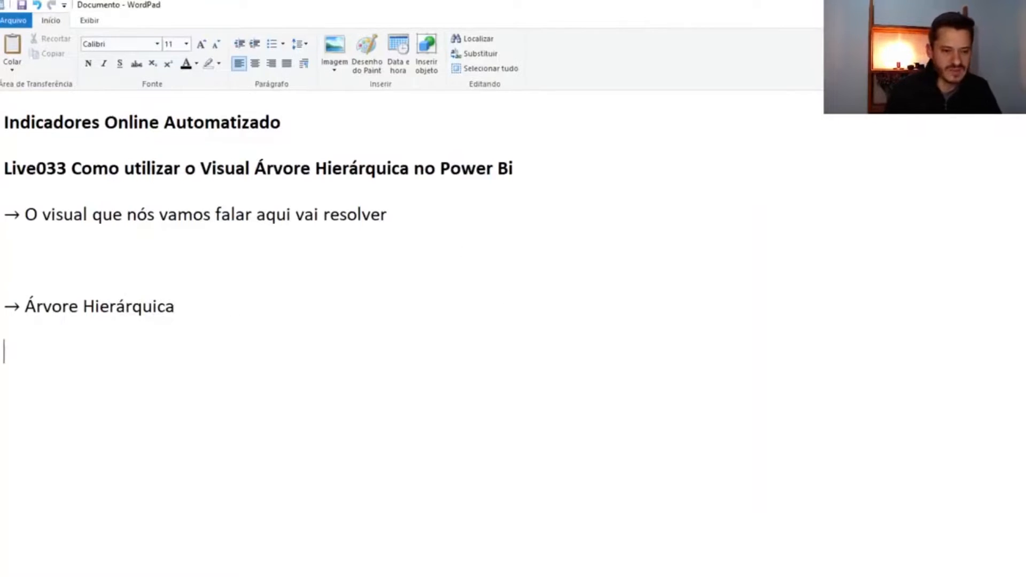
{"action": "key", "text": "Tab"}
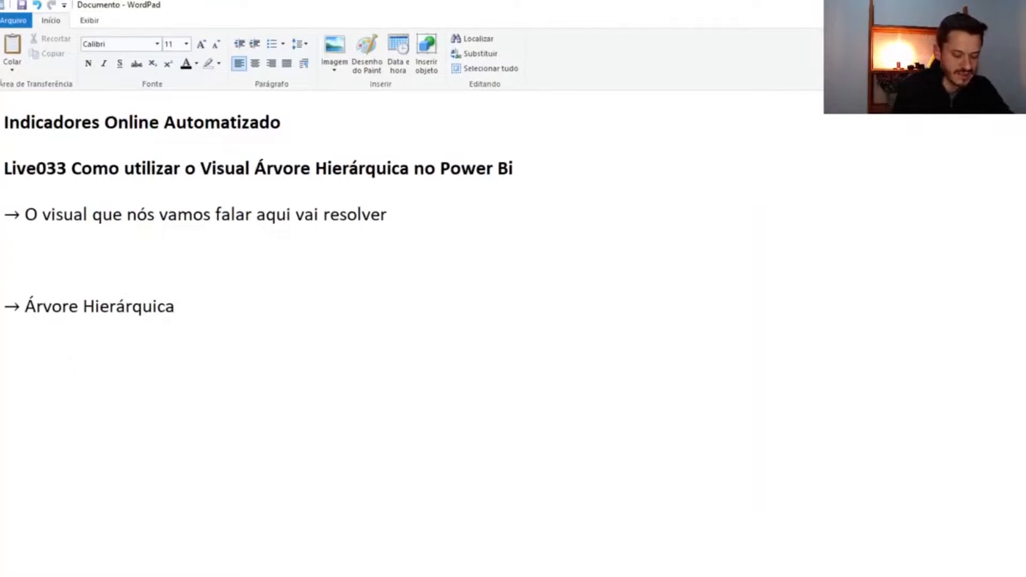
{"action": "type", "text": "Pelo men"}
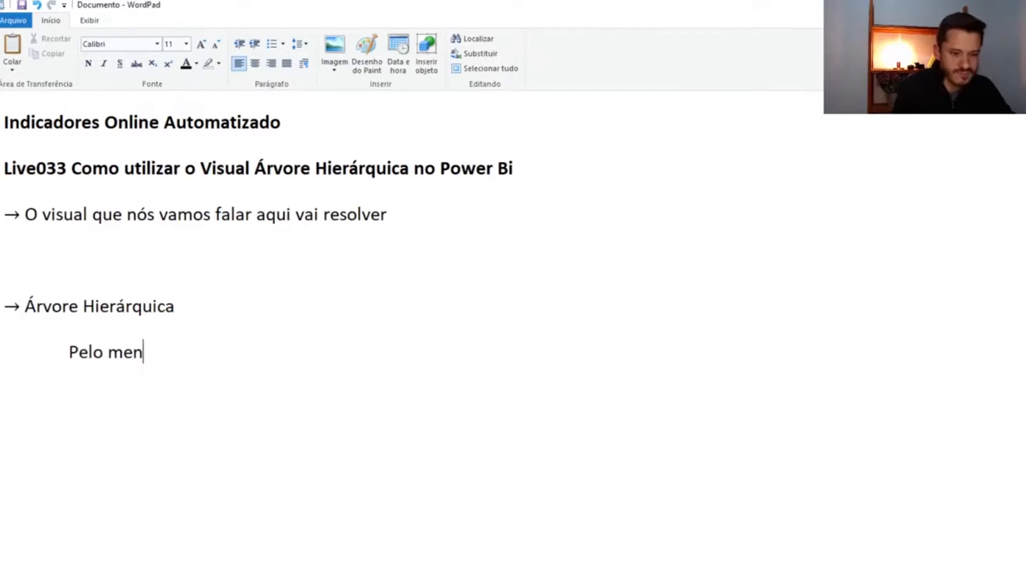
{"action": "type", "text": "os duas coisas"}
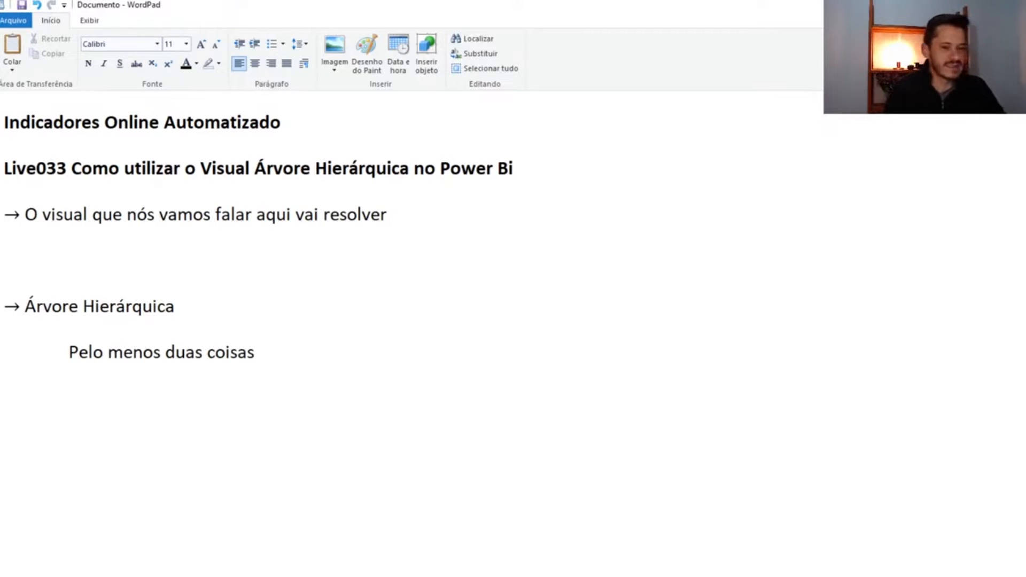
{"action": "key", "text": "BackSpace"}
{"action": "key", "text": "Return"}
{"action": "type", "text": "→"}
Write the indented line "uma media, o indicador" under "→ Pelo menos duas coisas"
{"action": "key", "text": "Tab"}
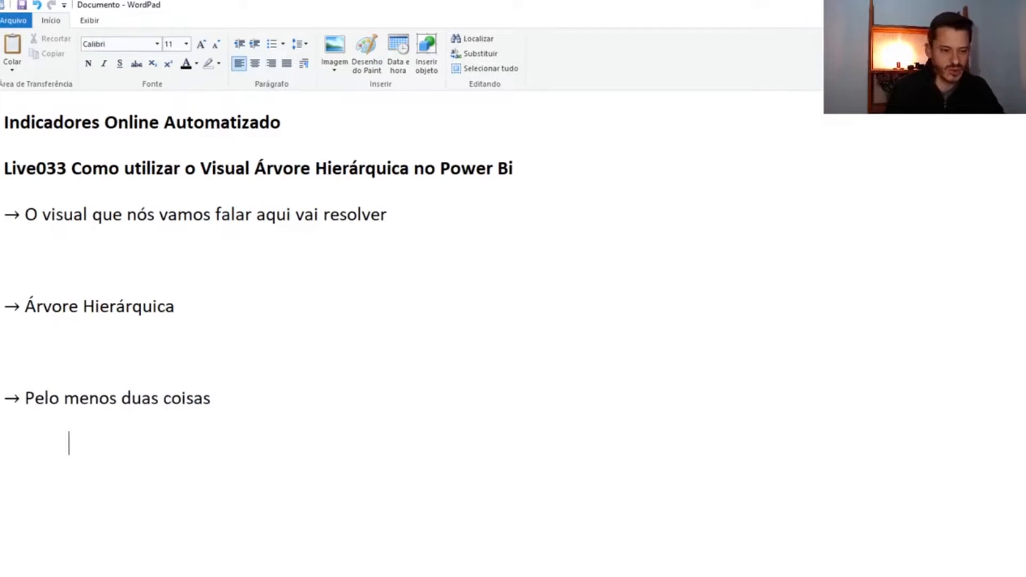
{"action": "type", "text": "uma media,."}
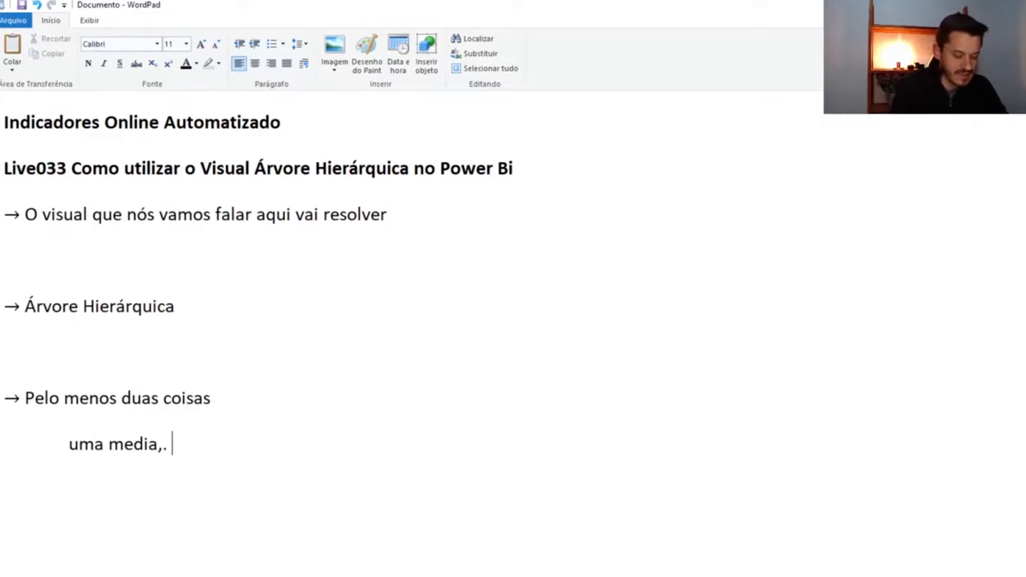
{"action": "key", "text": "BackSpace"}
{"action": "type", "text": "o indica"}
Switch to Power BI Desktop, view the formula of the Qte measure and add Qte as the decomposition tree's analysed value
{"action": "key", "text": "alt+Tab"}
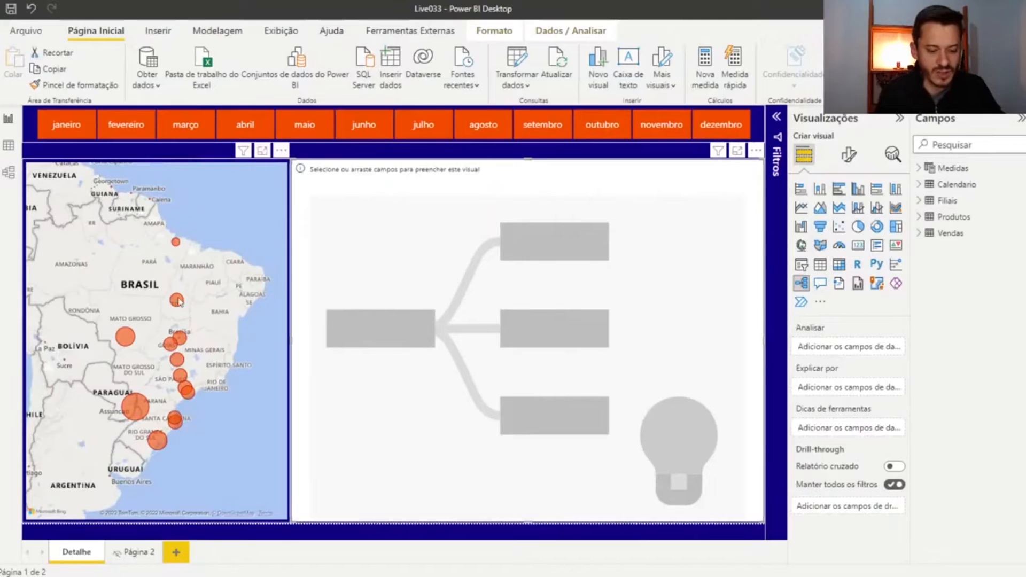
{"action": "left_click", "coordinate": [919, 169]}
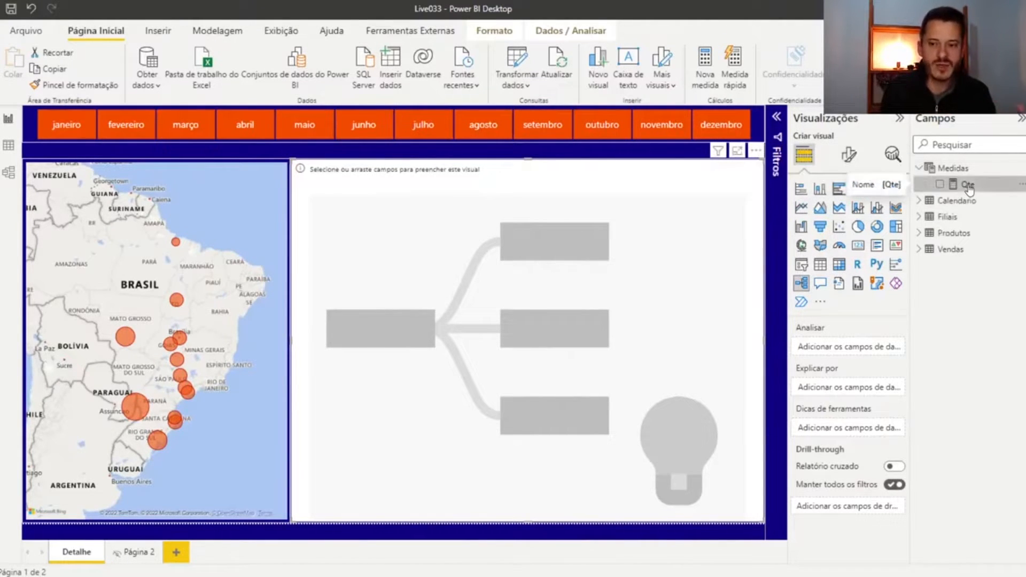
{"action": "left_click", "coordinate": [968, 186]}
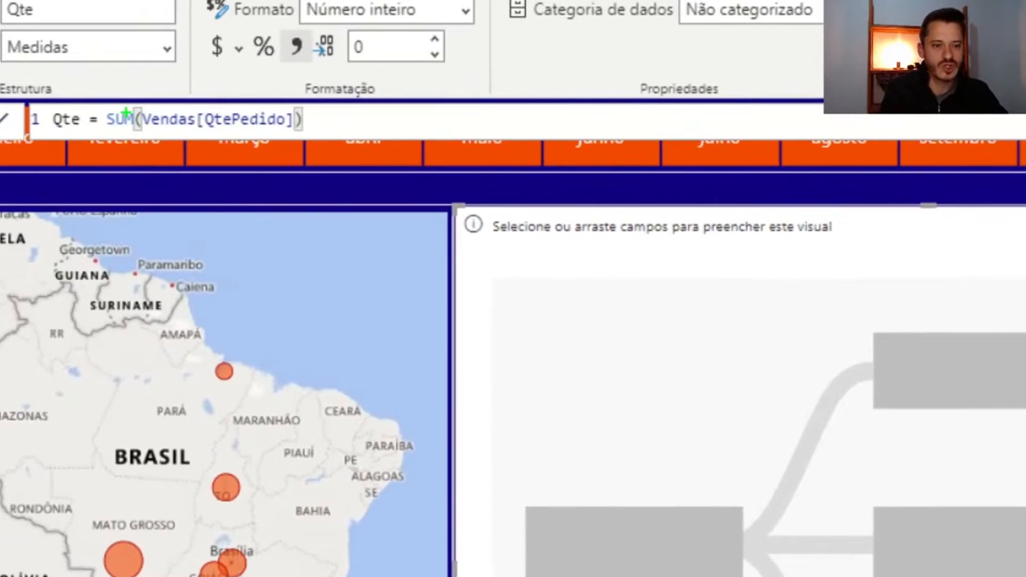
{"action": "left_click_drag", "start_coordinate": [96, 100], "coordinate": [336, 140]}
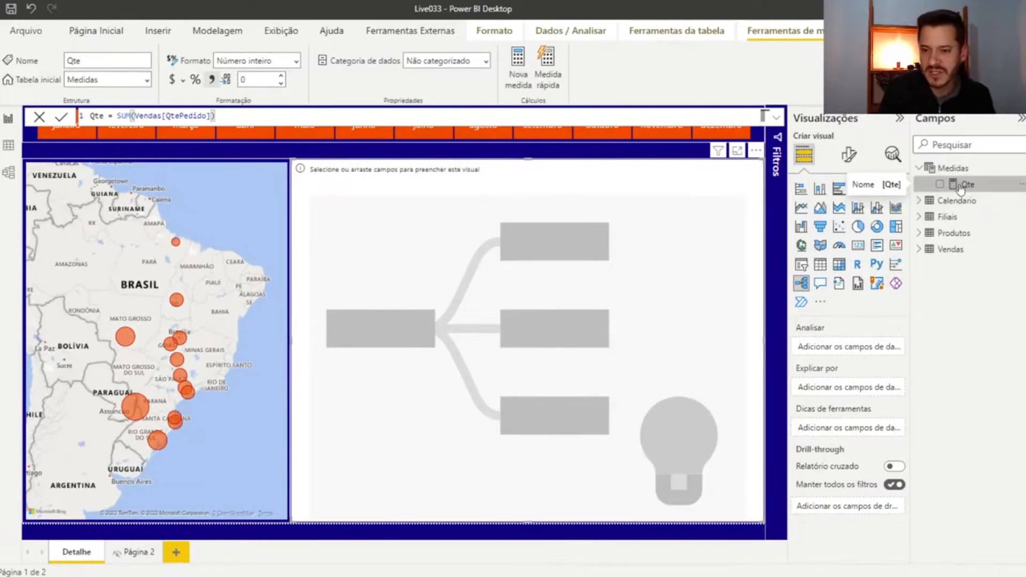
{"action": "left_click_drag", "start_coordinate": [962, 186], "coordinate": [390, 327]}
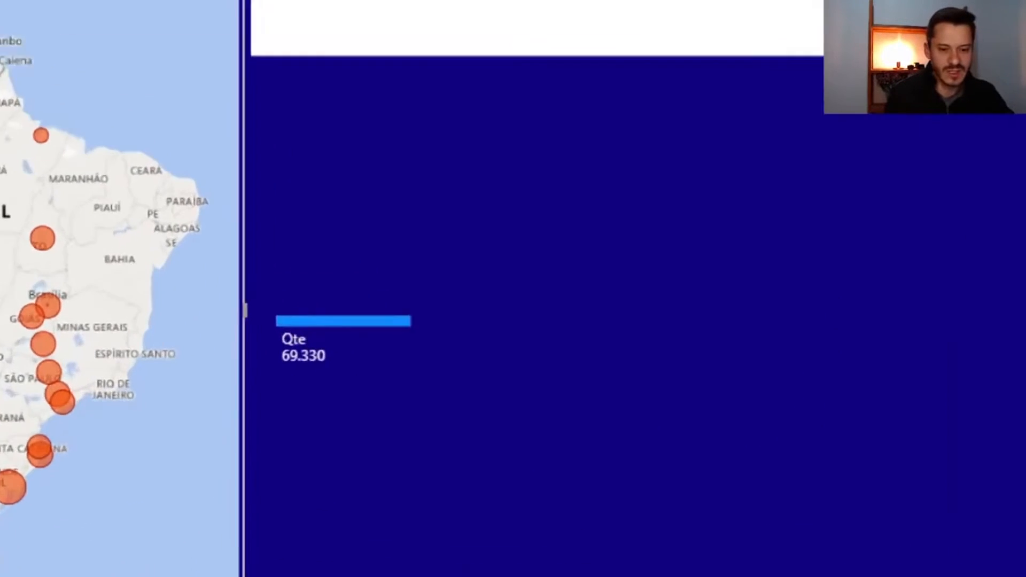
{"action": "mouse_move", "coordinate": [269, 290]}
{"action": "left_mouse_down"}
{"action": "mouse_move", "coordinate": [376, 410]}
{"action": "mouse_move", "coordinate": [490, 417]}
{"action": "left_mouse_up"}
{"action": "left_click_drag", "start_coordinate": [275, 308], "coordinate": [457, 337]}
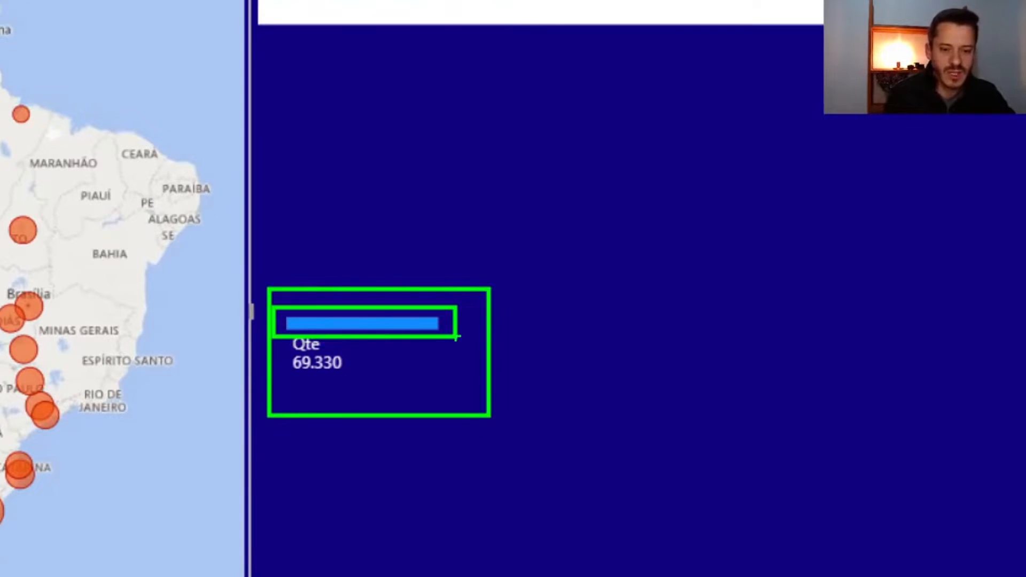
{"action": "mouse_move", "coordinate": [342, 407]}
{"action": "left_mouse_down"}
{"action": "mouse_move", "coordinate": [321, 378]}
{"action": "mouse_move", "coordinate": [352, 379]}
{"action": "left_mouse_up"}
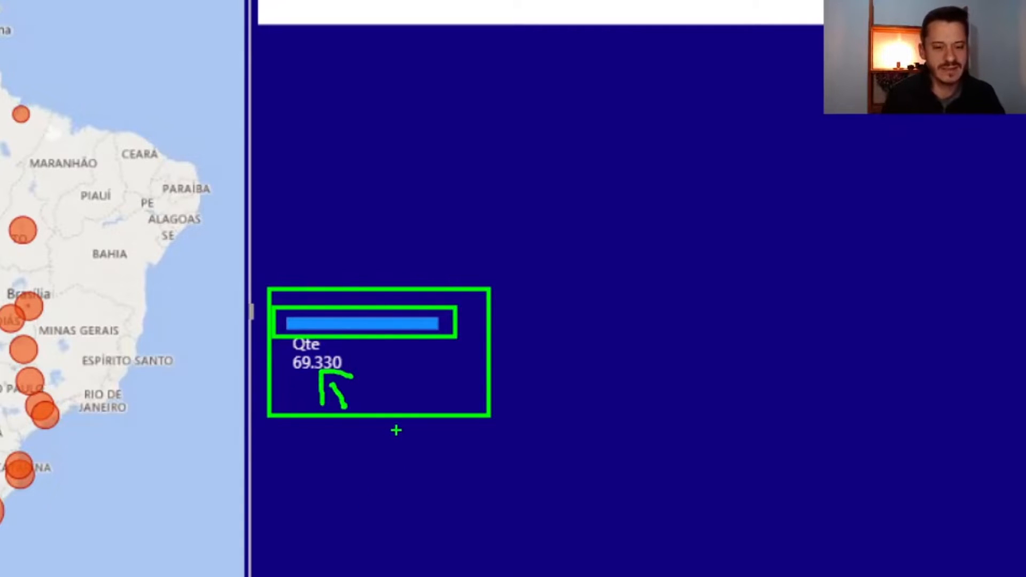
{"action": "key", "text": "Escape"}
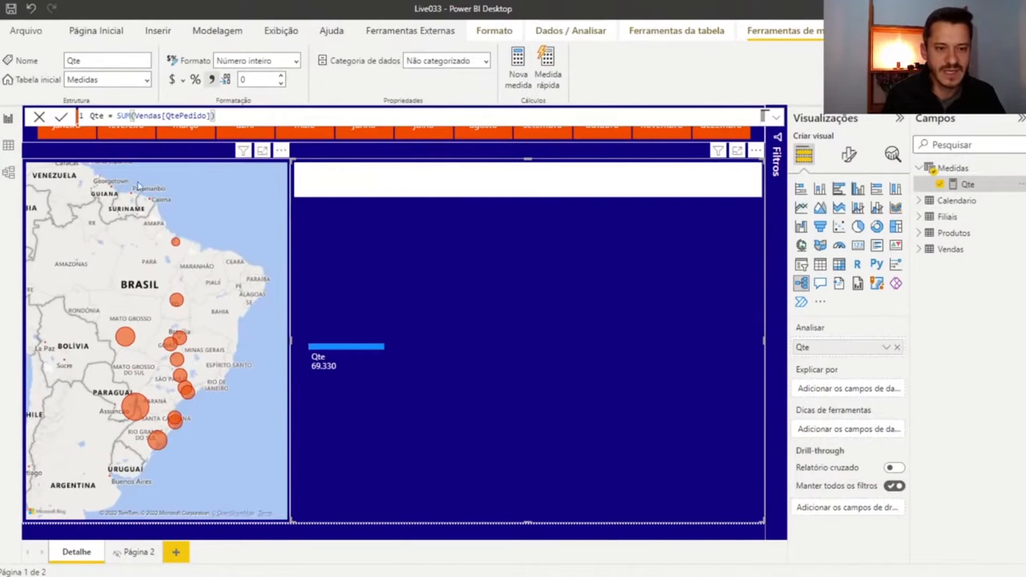
Filter the page to janeiro and examine the Qte node of the decomposition tree
{"action": "left_click", "coordinate": [78, 131]}
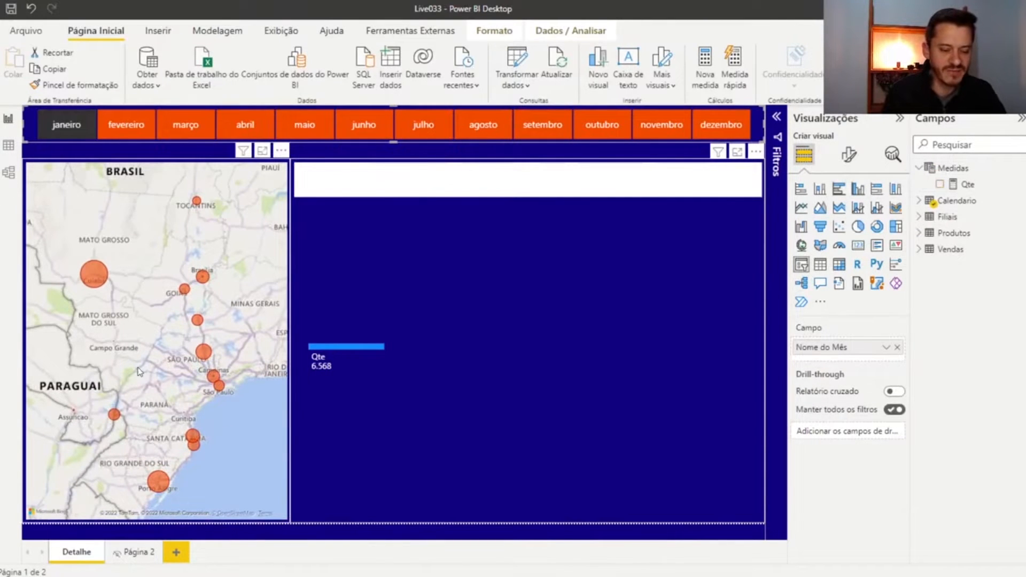
{"action": "key", "text": "ctrl+1"}
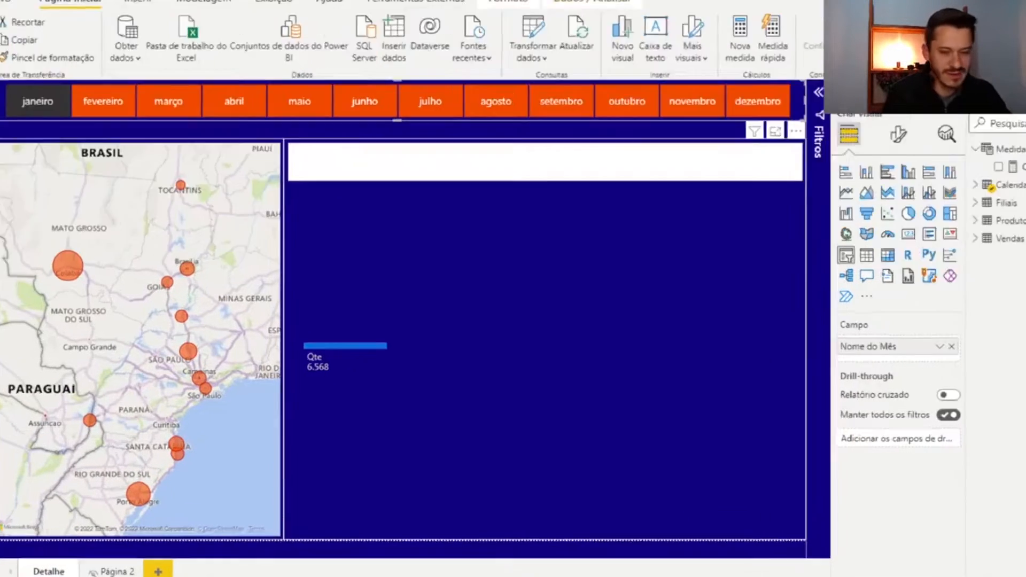
{"action": "left_click", "coordinate": [330, 359]}
{"action": "mouse_move", "coordinate": [259, 309]}
{"action": "left_mouse_down"}
{"action": "mouse_move", "coordinate": [475, 378]}
{"action": "mouse_move", "coordinate": [484, 394]}
{"action": "left_mouse_up"}
{"action": "key", "text": "Escape"}
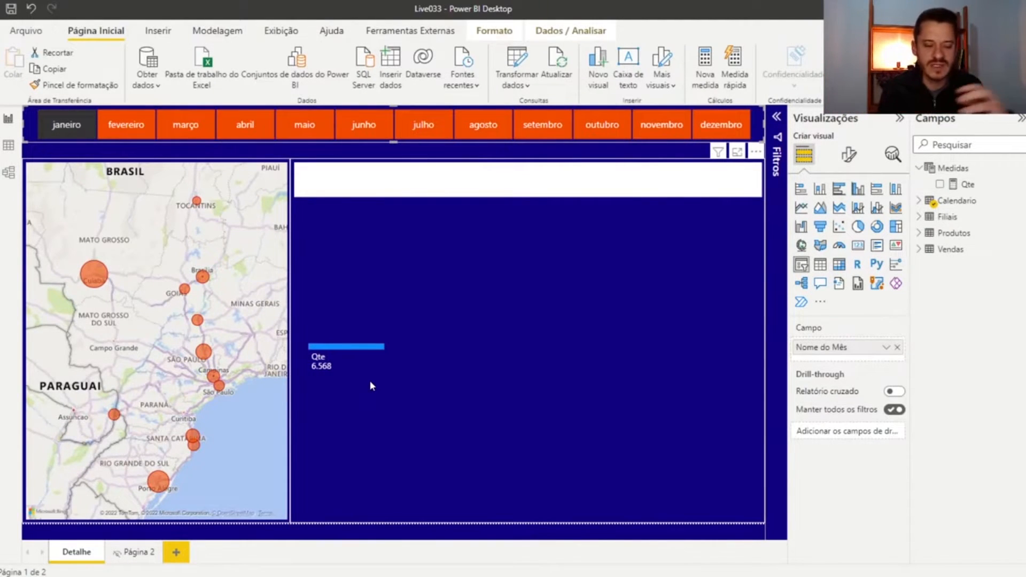
Filter the tree by the Mato Grosso map bubble, then clear the bubble and janeiro filters and reselect the tree
{"action": "left_click", "coordinate": [102, 279]}
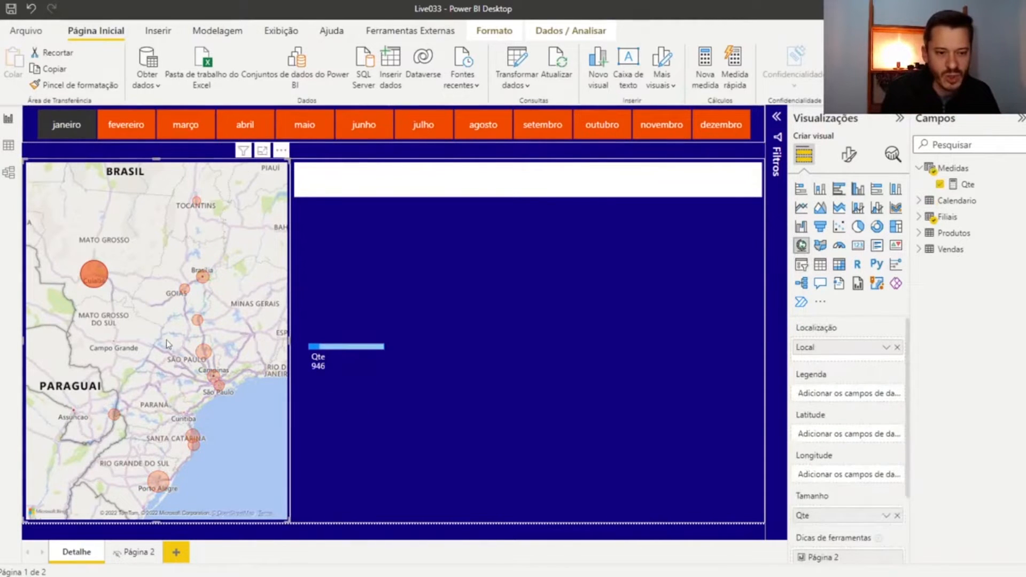
{"action": "mouse_move", "coordinate": [92, 274]}
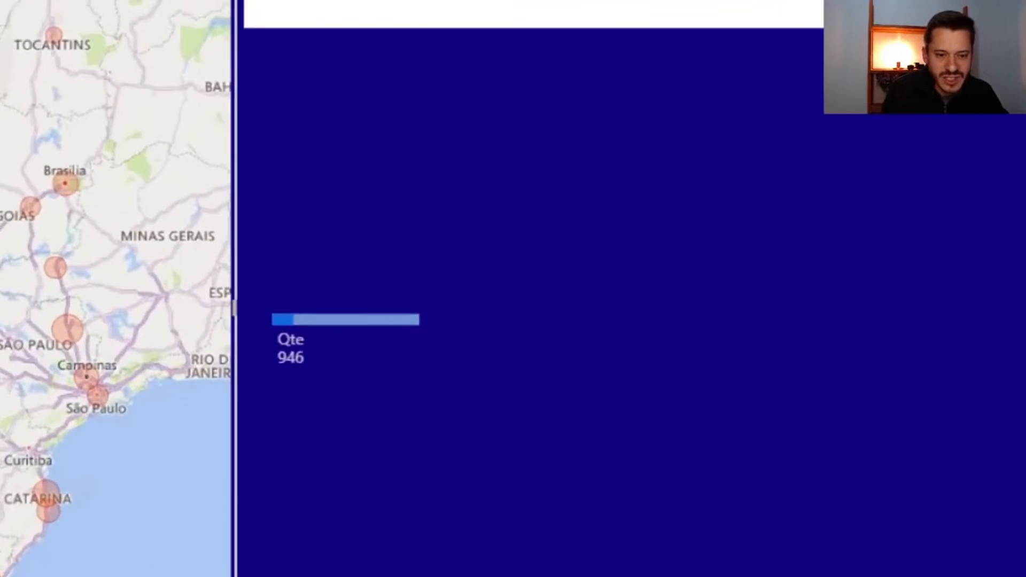
{"action": "mouse_move", "coordinate": [276, 304]}
{"action": "left_mouse_down"}
{"action": "mouse_move", "coordinate": [371, 367]}
{"action": "mouse_move", "coordinate": [493, 416]}
{"action": "left_mouse_up"}
{"action": "key", "text": "Escape"}
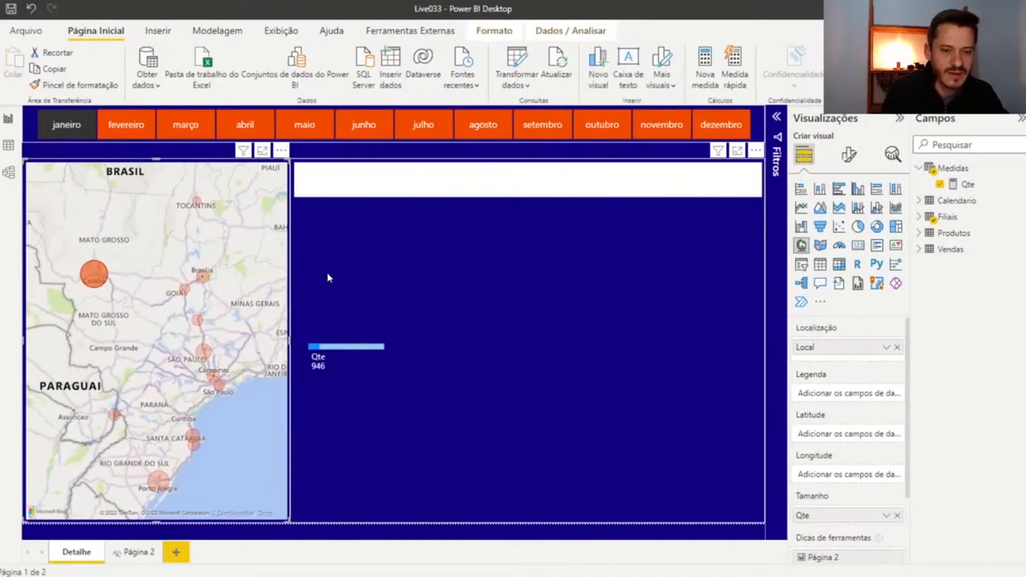
{"action": "left_click", "coordinate": [100, 278]}
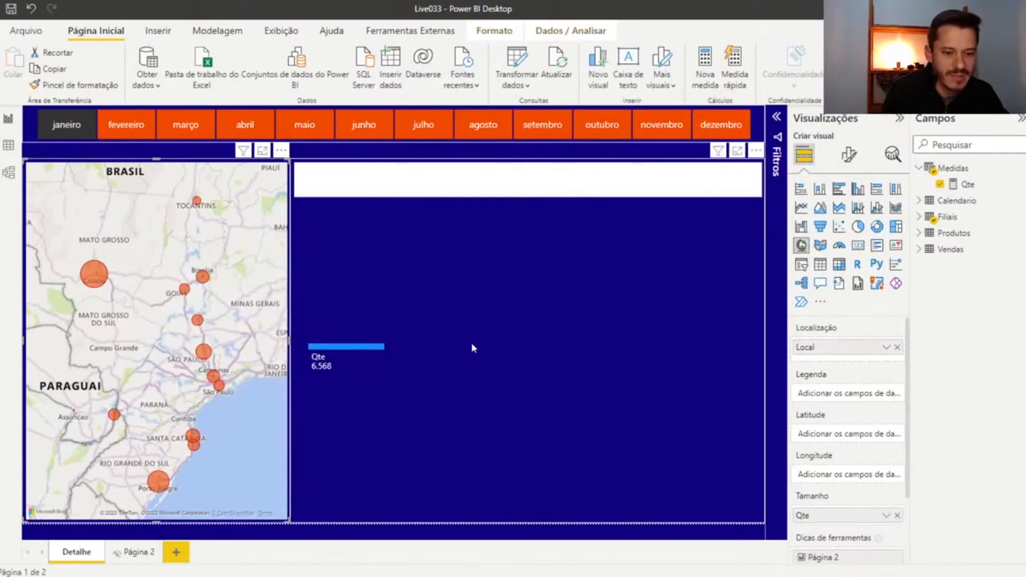
{"action": "left_click", "coordinate": [66, 125]}
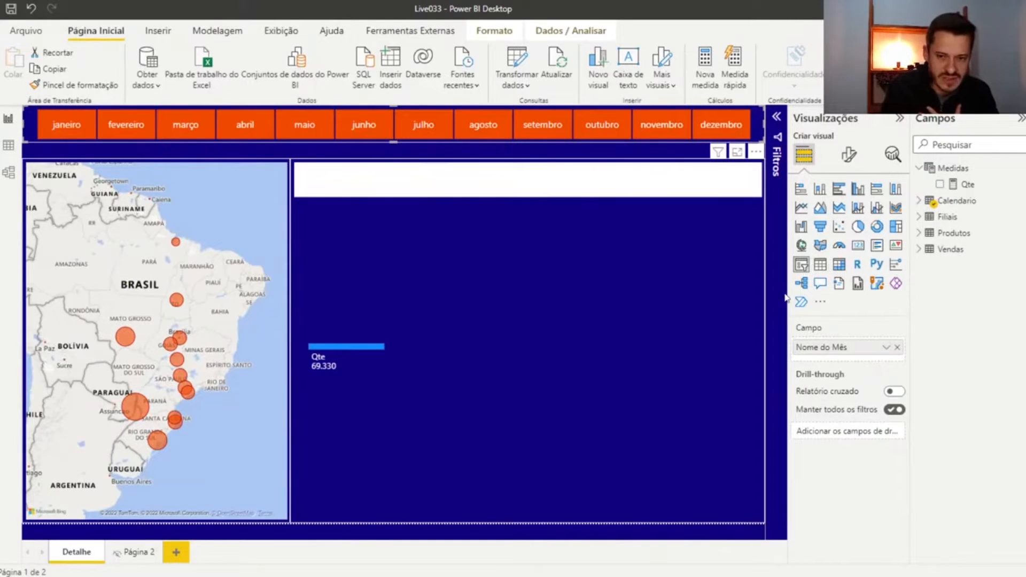
{"action": "left_click", "coordinate": [801, 283]}
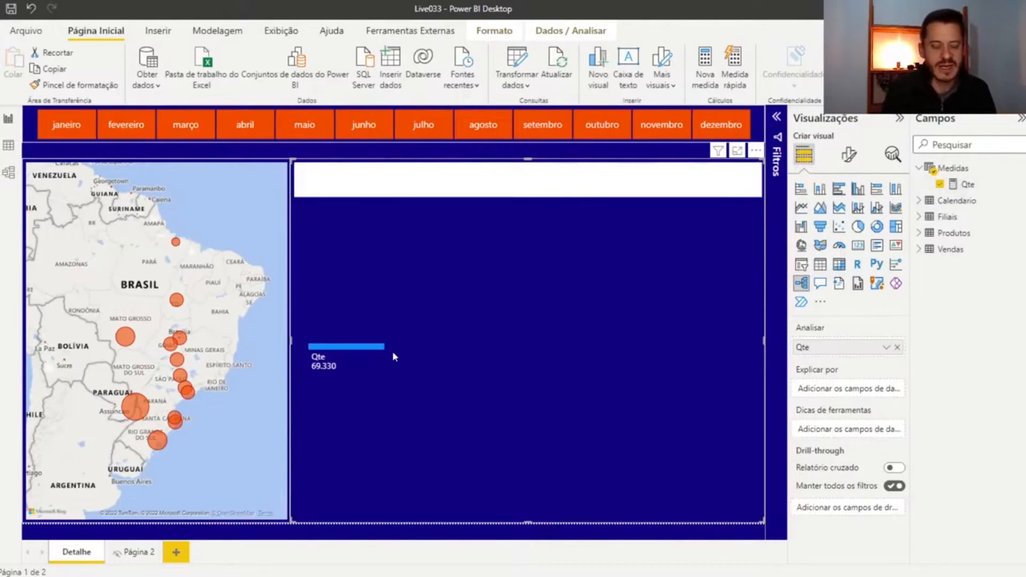
Switch to WordPad, start another indented line and capitalise the line above it as "Uma media, o indicador"
{"action": "key", "text": "alt+Tab"}
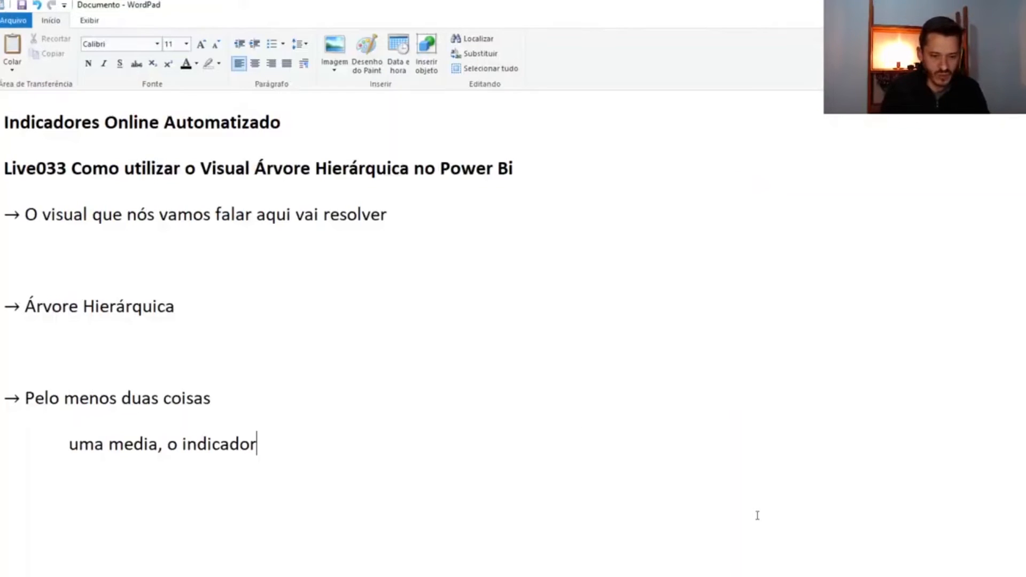
{"action": "key", "text": "Return"}
{"action": "key", "text": "Tab"}
{"action": "key", "text": "Up"}
{"action": "key", "text": "Delete"}
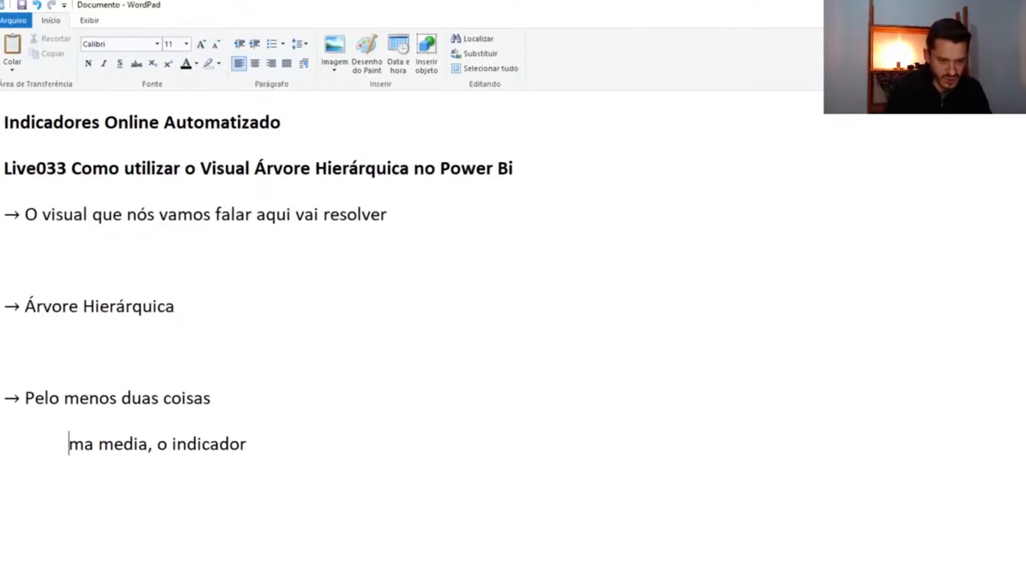
{"action": "type", "text": "U"}
{"action": "key", "text": "Down"}
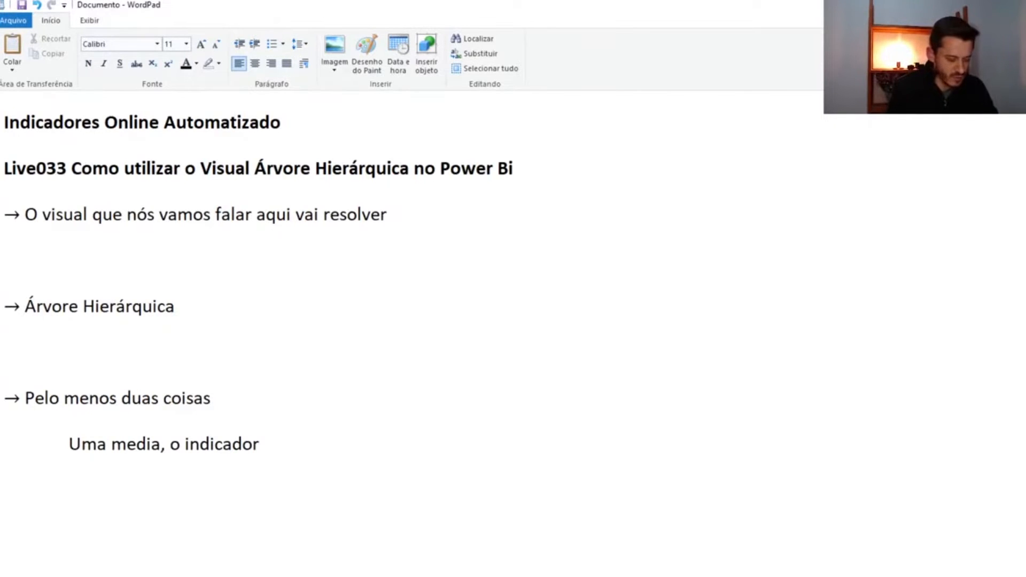
Write "Coluna para abrir os filtros de informações" on the indented line below "Uma media, o indicador"
{"action": "type", "text": "Coluna para abriur"}
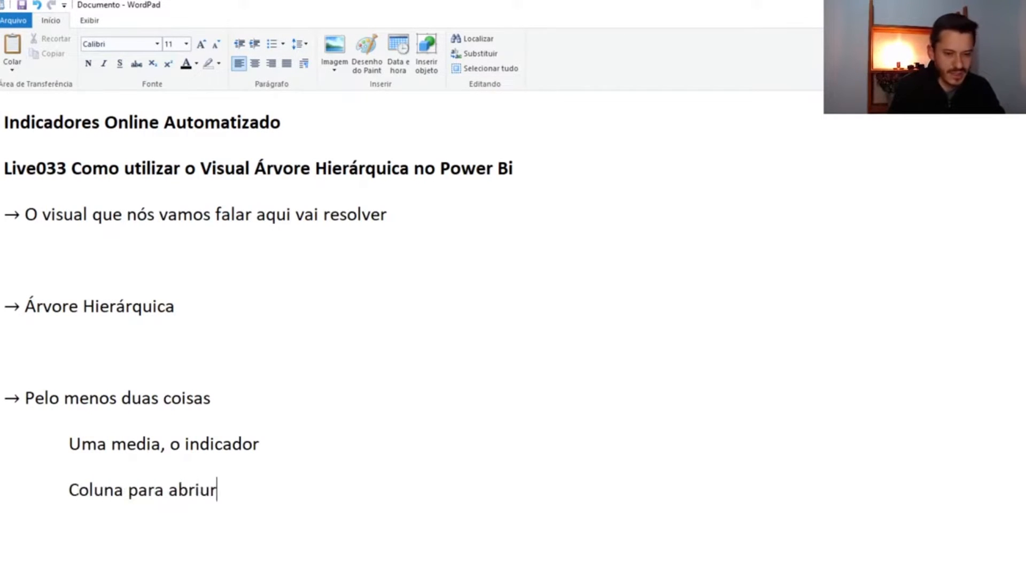
{"action": "key", "text": "BackSpace"}
{"action": "type", "text": "r os filtros de "}
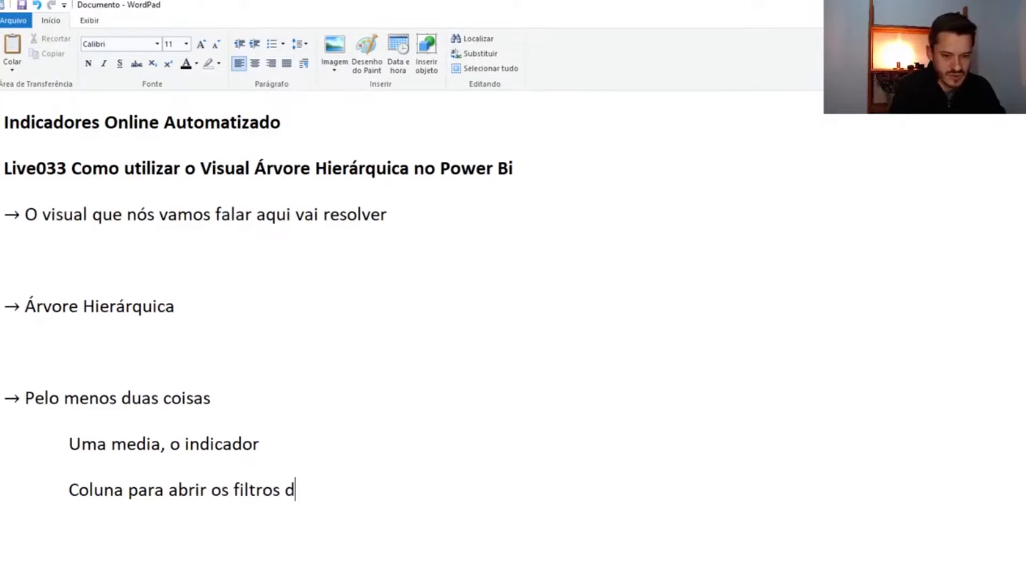
{"action": "type", "text": "informac"}
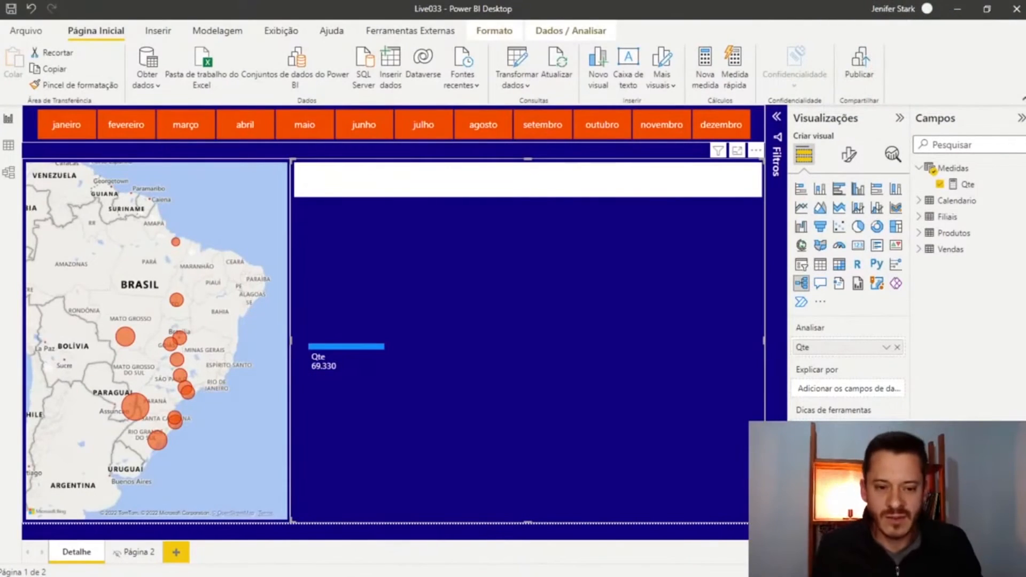
{"action": "key", "text": "alt+Tab"}
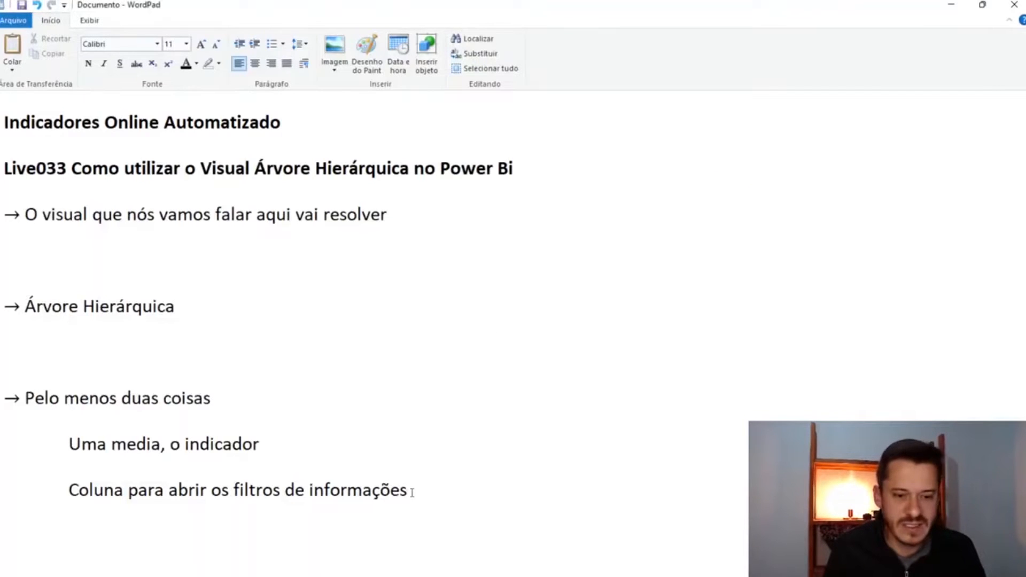
Switch to Power BI and explain the tree's Qte measure by the Local column of the Filiais table
{"action": "left_click_drag", "start_coordinate": [416, 487], "coordinate": [78, 509]}
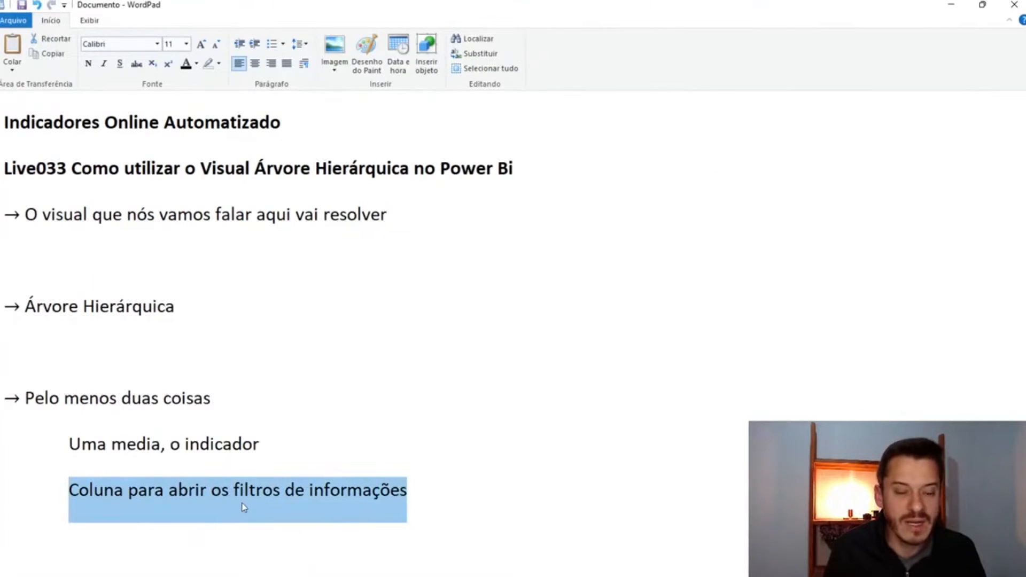
{"action": "key", "text": "alt+Tab"}
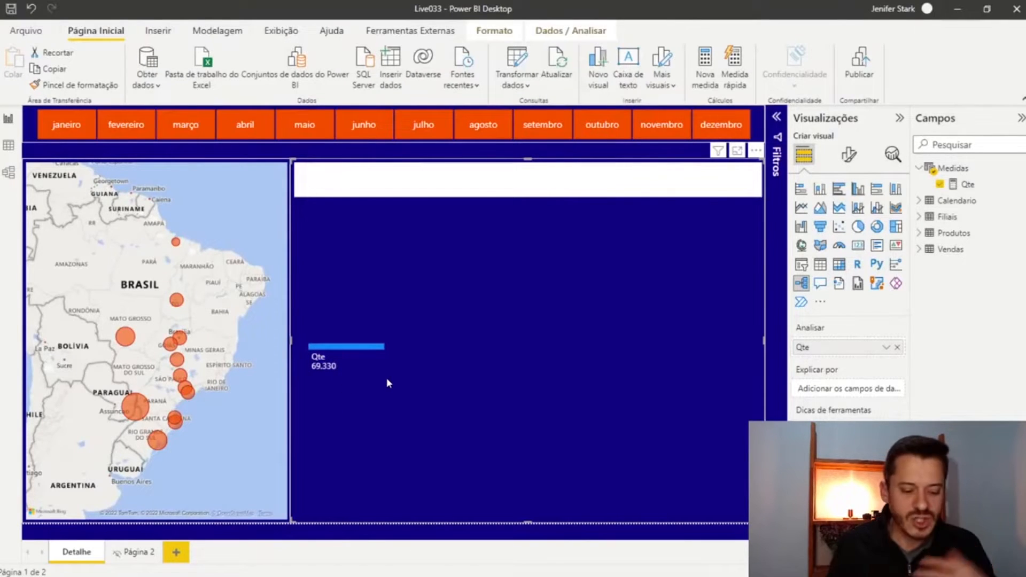
{"action": "left_click", "coordinate": [920, 168]}
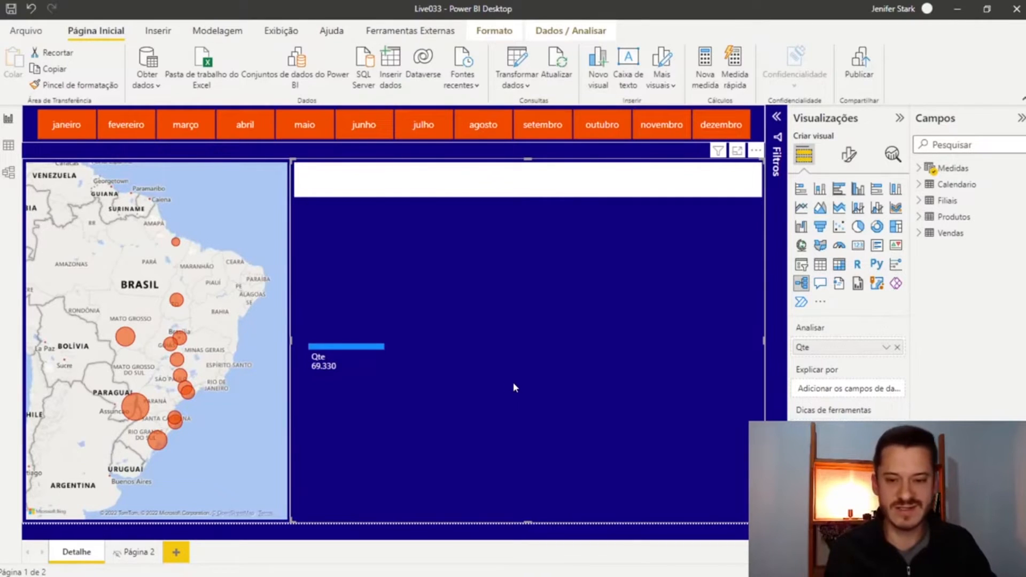
{"action": "left_click", "coordinate": [919, 202]}
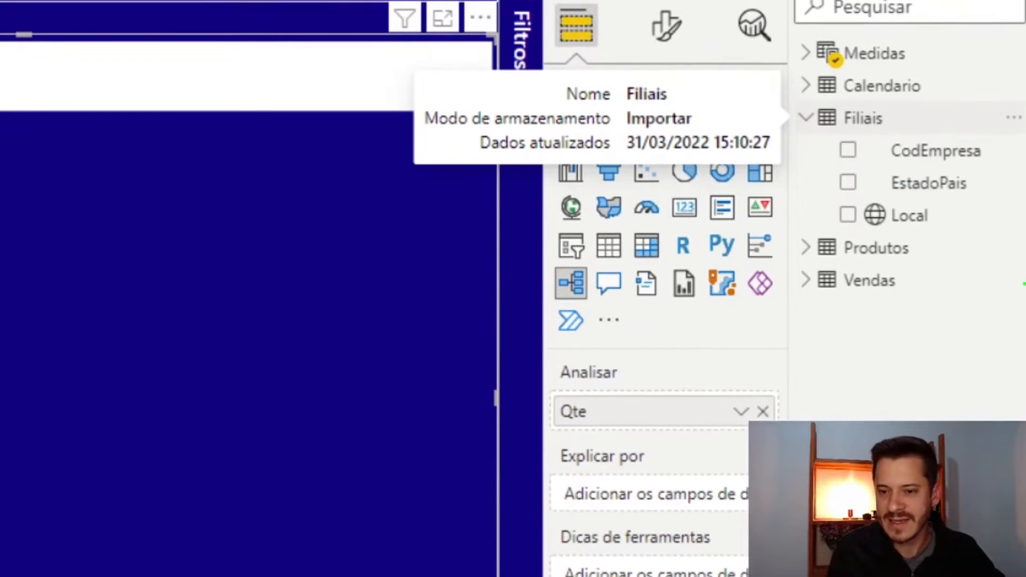
{"action": "left_click_drag", "start_coordinate": [826, 193], "coordinate": [999, 246]}
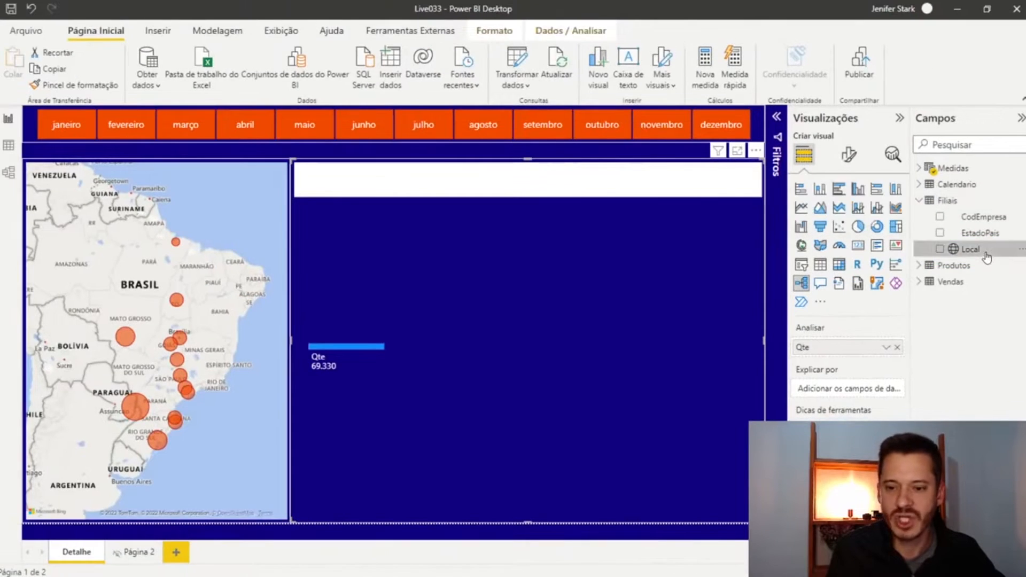
{"action": "left_click_drag", "start_coordinate": [987, 256], "coordinate": [863, 400]}
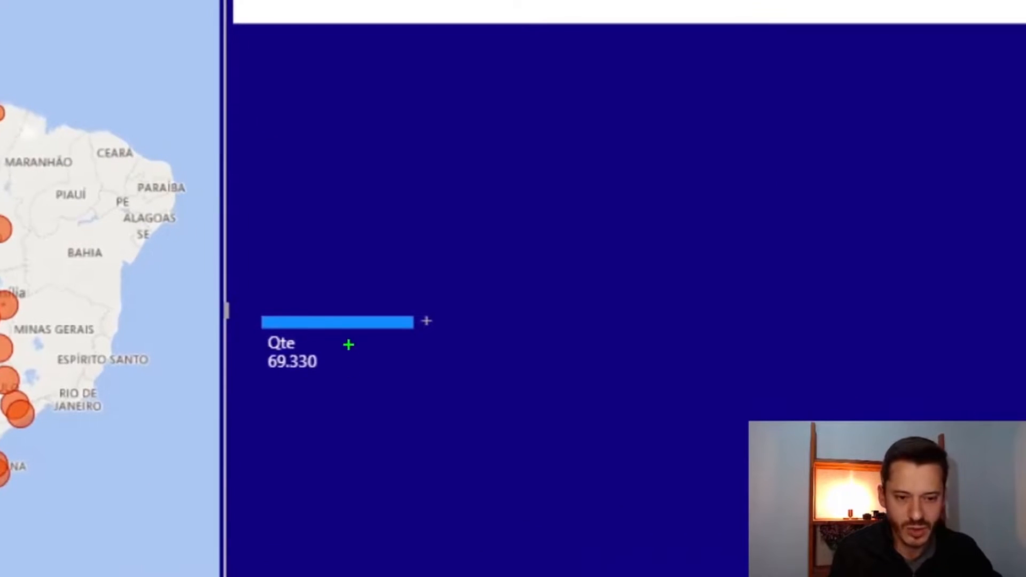
Open the split options of the Qte node and examine Valor alto, Valor baixo and Local
{"action": "left_click_drag", "start_coordinate": [247, 327], "coordinate": [312, 378]}
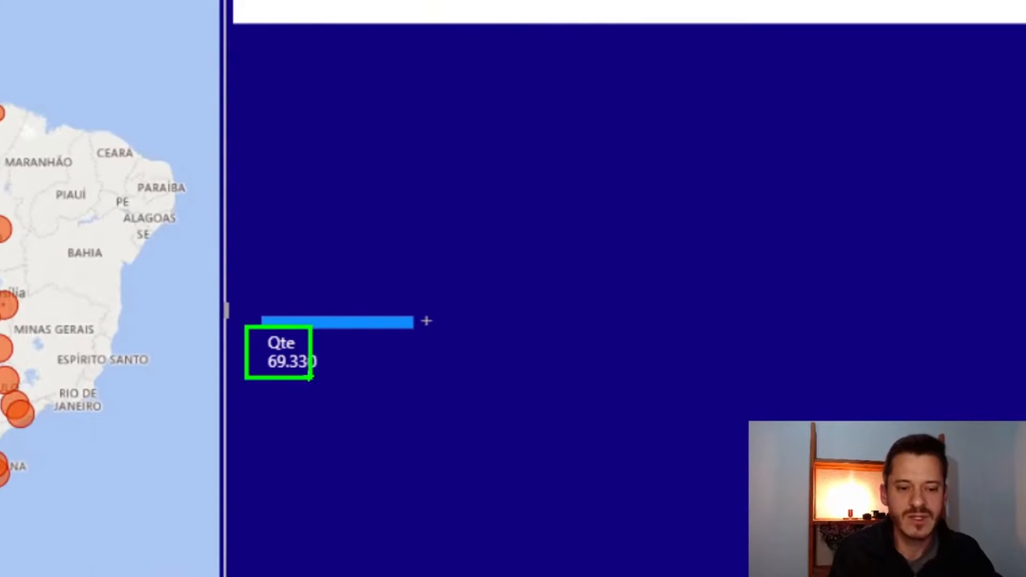
{"action": "key", "text": "Escape"}
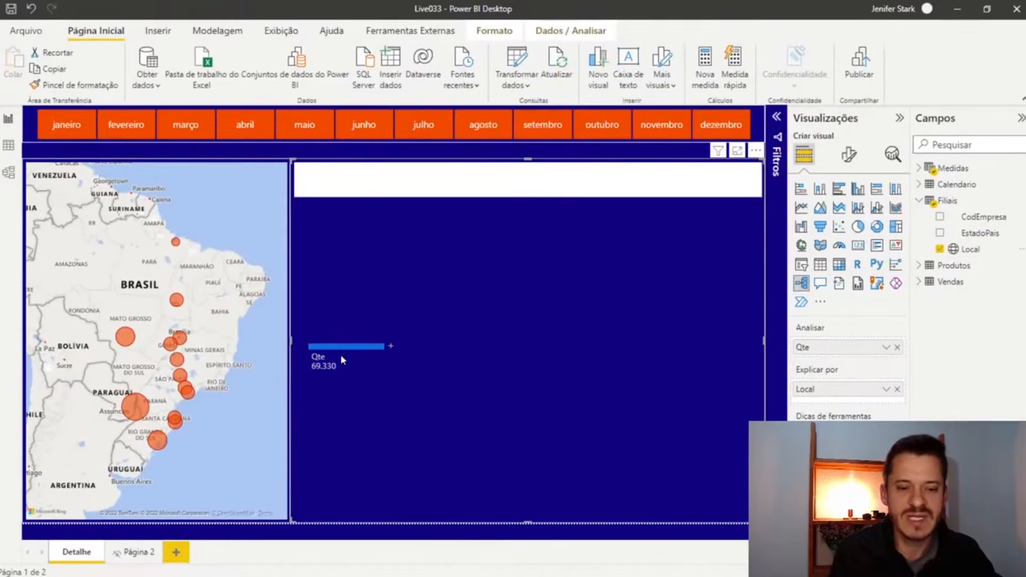
{"action": "left_click", "coordinate": [391, 349]}
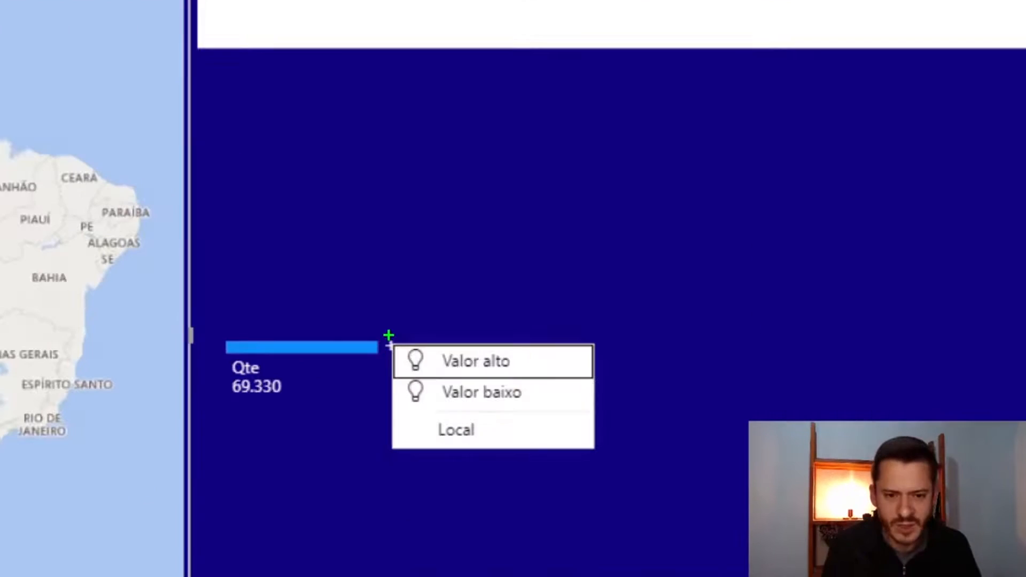
{"action": "mouse_move", "coordinate": [390, 340]}
{"action": "left_mouse_down"}
{"action": "mouse_move", "coordinate": [428, 364]}
{"action": "mouse_move", "coordinate": [492, 365]}
{"action": "left_mouse_up"}
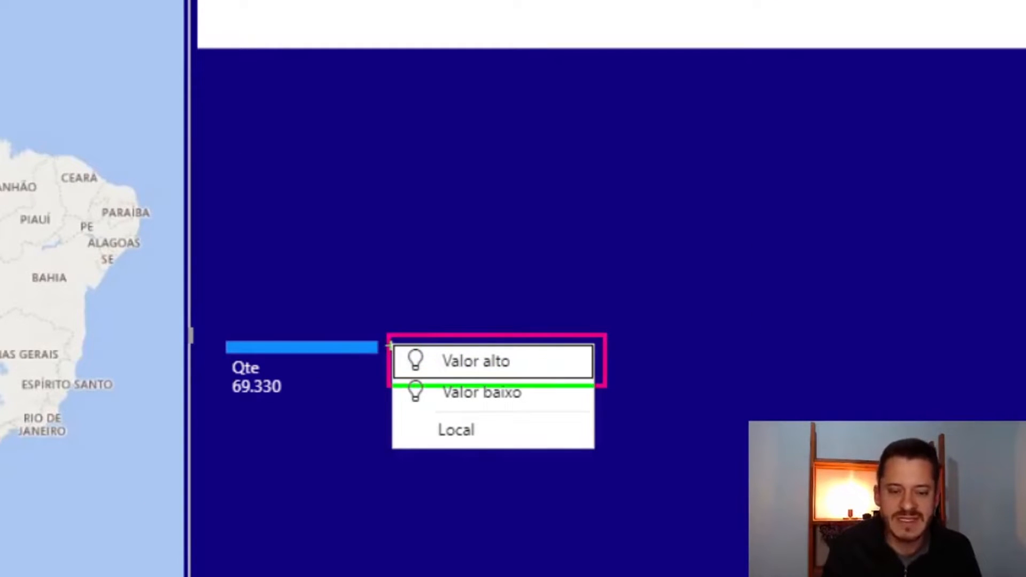
{"action": "mouse_move", "coordinate": [377, 371]}
{"action": "left_mouse_down"}
{"action": "mouse_move", "coordinate": [444, 392]}
{"action": "mouse_move", "coordinate": [619, 406]}
{"action": "left_mouse_up"}
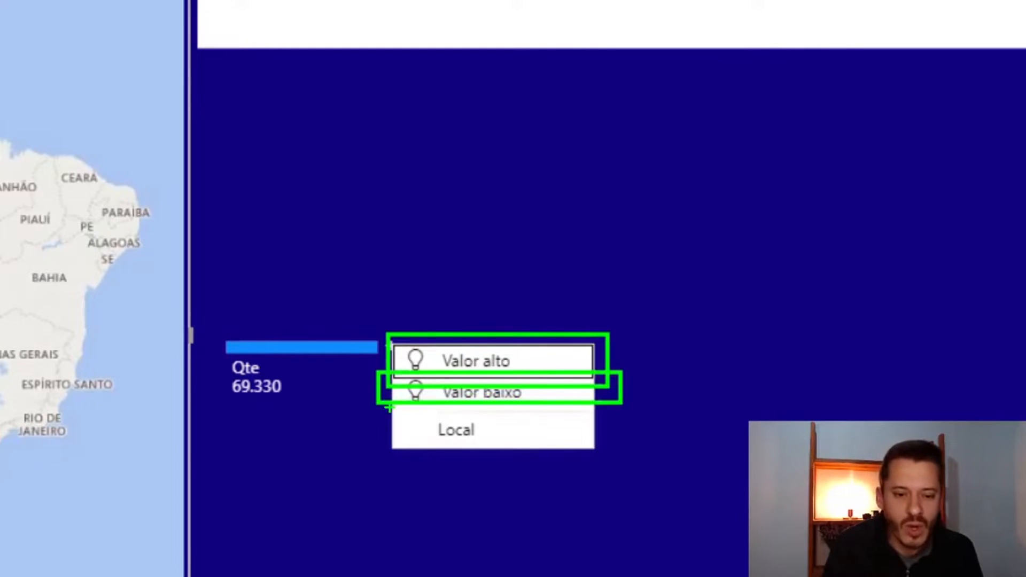
{"action": "mouse_move", "coordinate": [389, 407]}
{"action": "left_mouse_down"}
{"action": "mouse_move", "coordinate": [579, 465]}
{"action": "mouse_move", "coordinate": [604, 457]}
{"action": "left_mouse_up"}
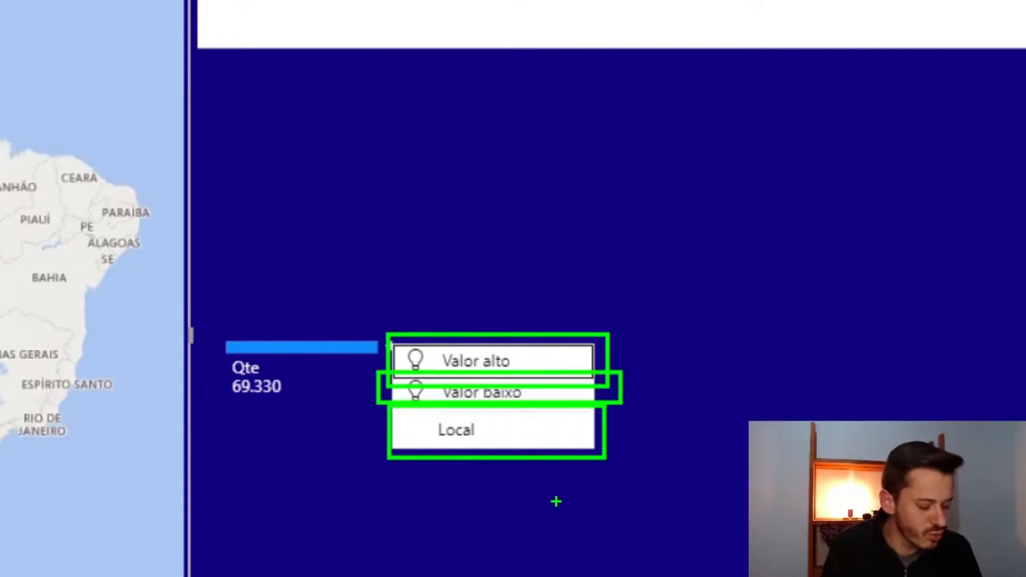
{"action": "key", "text": "ctrl+z"}
{"action": "key", "text": "ctrl+z"}
{"action": "key", "text": "ctrl+z"}
{"action": "mouse_move", "coordinate": [561, 516]}
{"action": "left_mouse_down"}
{"action": "mouse_move", "coordinate": [474, 436]}
{"action": "mouse_move", "coordinate": [507, 440]}
{"action": "left_mouse_up"}
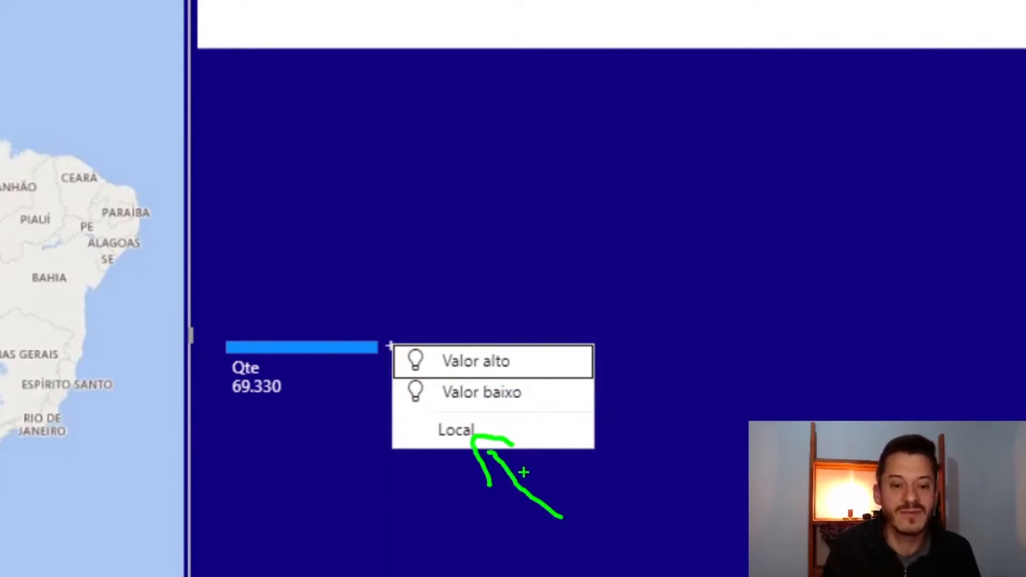
{"action": "key", "text": "Escape"}
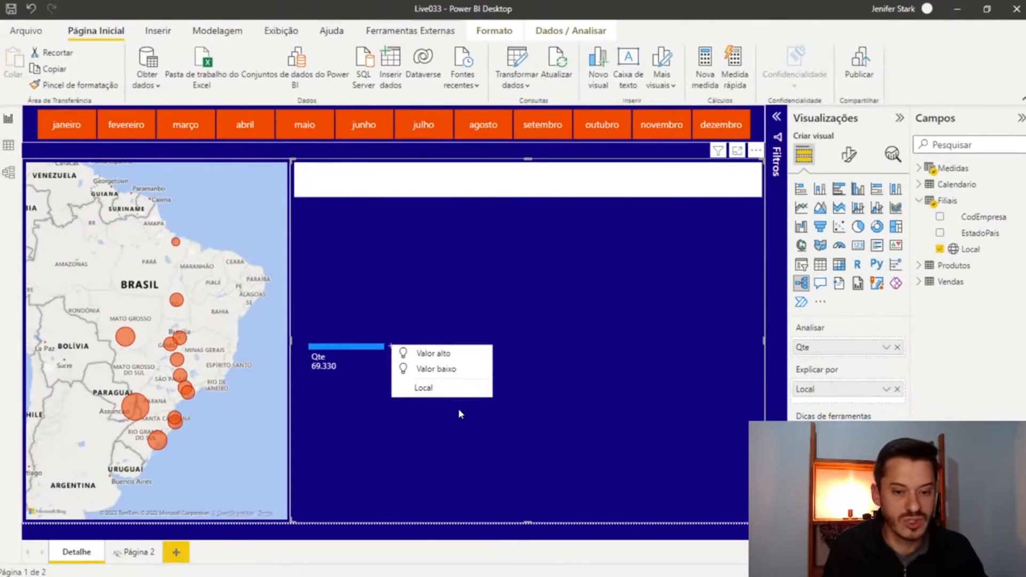
Split the tree's Qte node using the Valor alto option
{"action": "key", "text": "ctrl+1"}
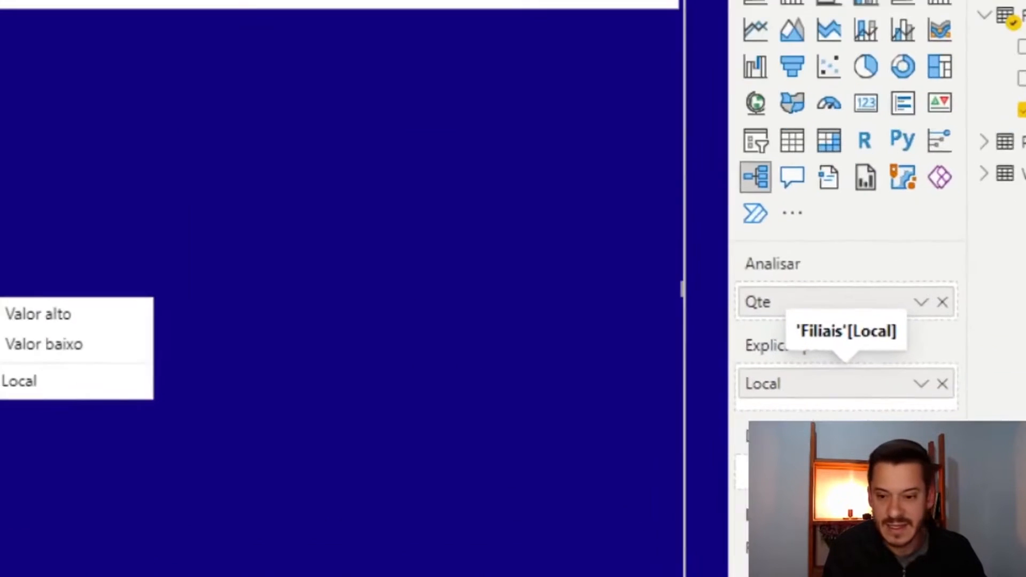
{"action": "key", "text": "Escape"}
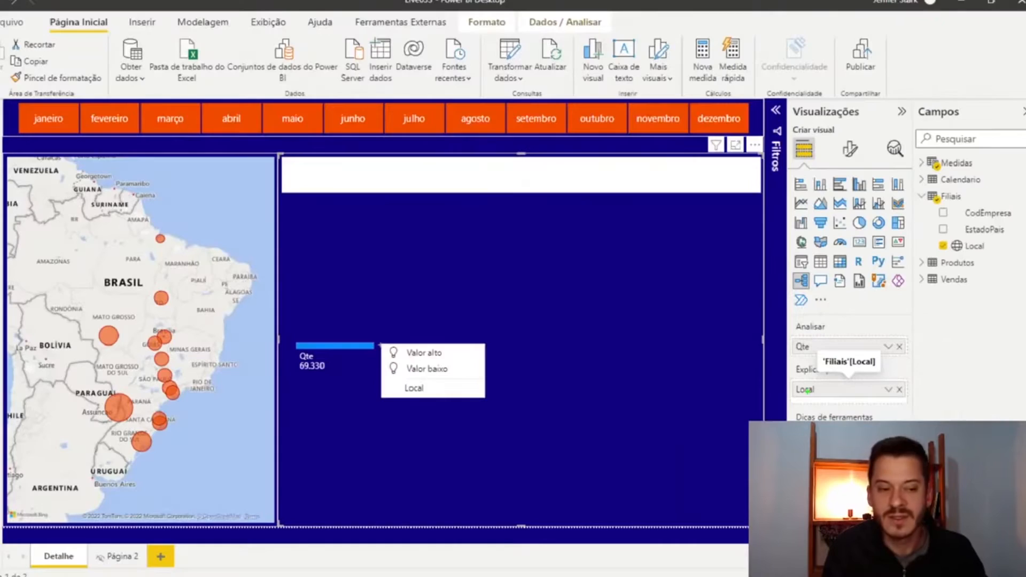
{"action": "left_click", "coordinate": [432, 355]}
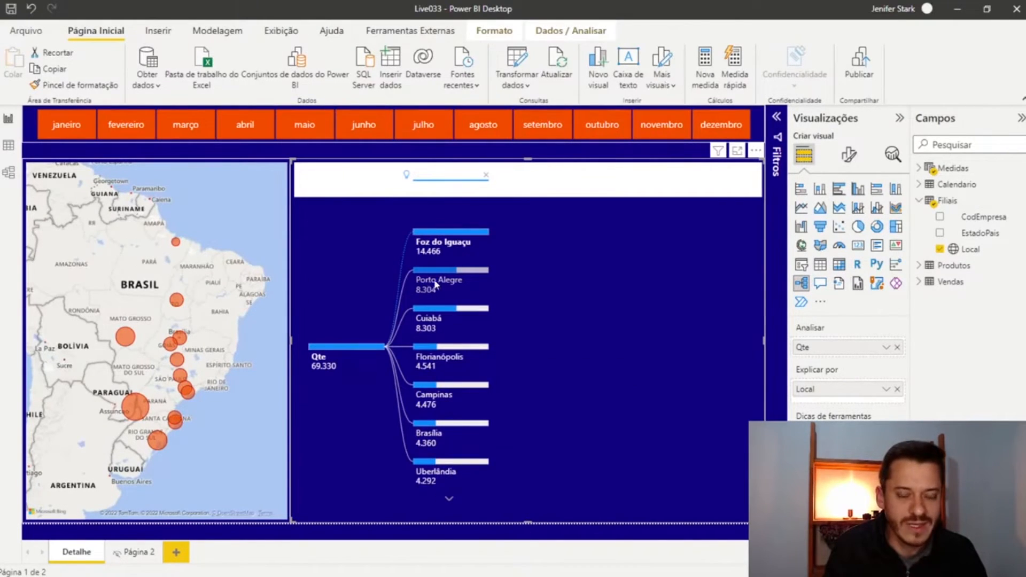
Examine the Qte total, the highest-ranked city nodes and the dotted connector to Foz do Iguaçu
{"action": "key", "text": "ctrl+1"}
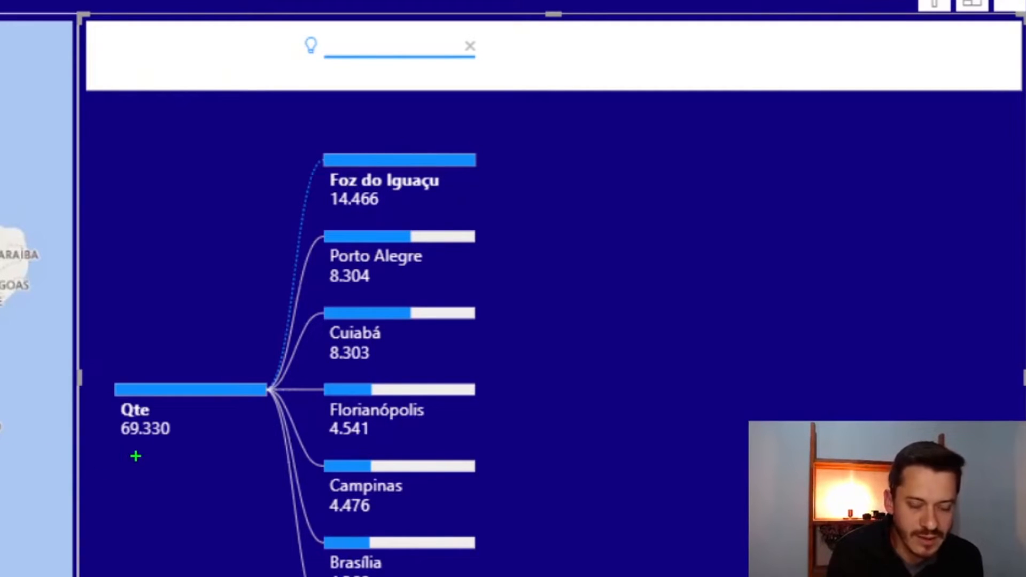
{"action": "mouse_move", "coordinate": [107, 438]}
{"action": "left_mouse_down"}
{"action": "mouse_move", "coordinate": [148, 454]}
{"action": "mouse_move", "coordinate": [182, 449]}
{"action": "left_mouse_up"}
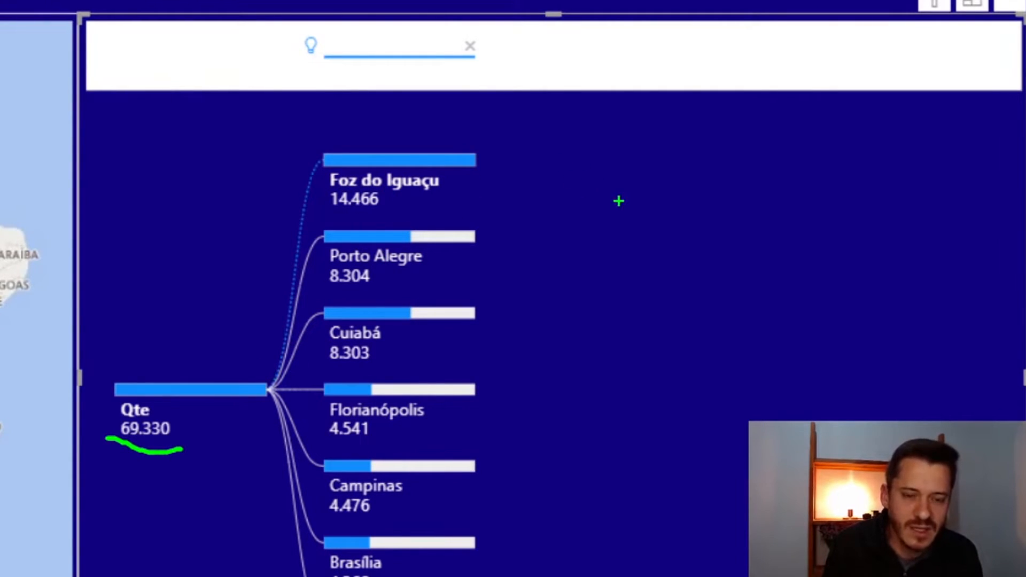
{"action": "mouse_move", "coordinate": [624, 210]}
{"action": "left_mouse_down"}
{"action": "mouse_move", "coordinate": [525, 193]}
{"action": "mouse_move", "coordinate": [524, 180]}
{"action": "left_mouse_up"}
{"action": "mouse_move", "coordinate": [626, 279]}
{"action": "left_mouse_down"}
{"action": "mouse_move", "coordinate": [512, 267]}
{"action": "mouse_move", "coordinate": [550, 273]}
{"action": "left_mouse_up"}
{"action": "left_click_drag", "start_coordinate": [597, 378], "coordinate": [514, 373]}
{"action": "mouse_move", "coordinate": [524, 397]}
{"action": "left_mouse_down"}
{"action": "mouse_move", "coordinate": [506, 381]}
{"action": "mouse_move", "coordinate": [585, 346]}
{"action": "left_mouse_up"}
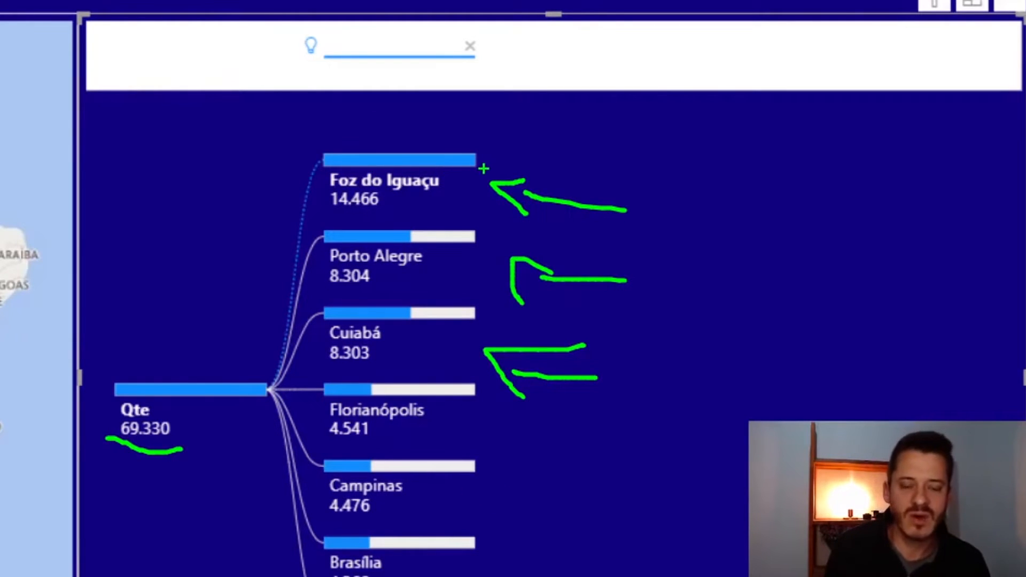
{"action": "mouse_move", "coordinate": [521, 92]}
{"action": "left_mouse_down"}
{"action": "mouse_move", "coordinate": [477, 123]}
{"action": "mouse_move", "coordinate": [492, 129]}
{"action": "left_mouse_up"}
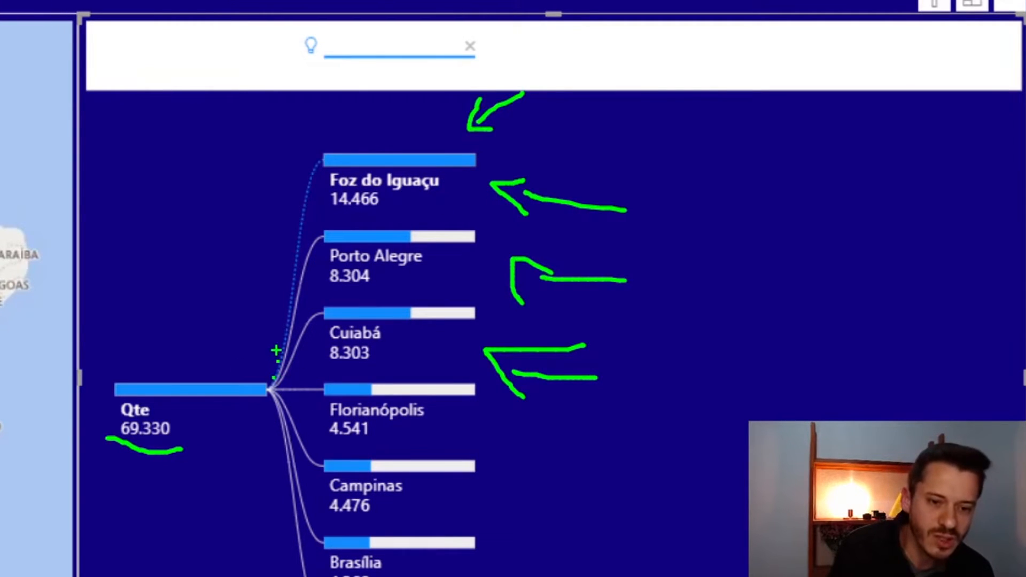
{"action": "left_click_drag", "start_coordinate": [283, 296], "coordinate": [313, 162]}
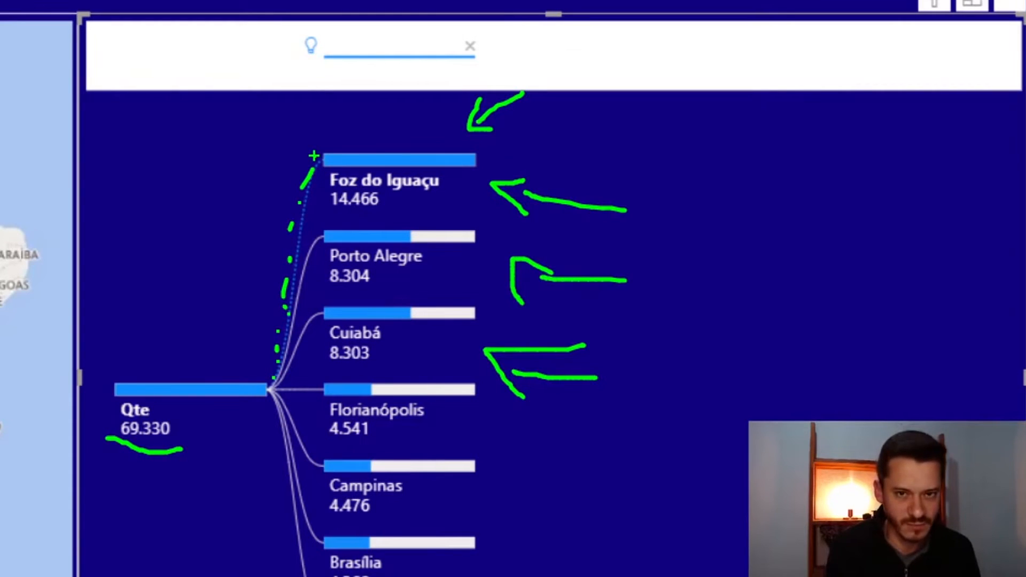
{"action": "key", "text": "Escape"}
Examine the white header band above the tree and its level title for legibility
{"action": "key", "text": "ctrl+1"}
{"action": "left_click", "coordinate": [583, 253]}
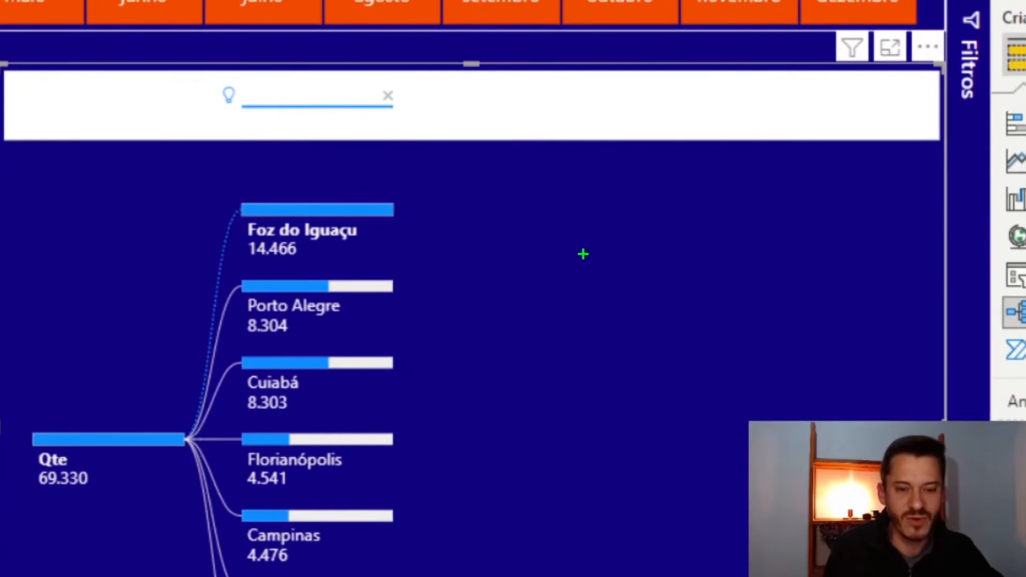
{"action": "left_click_drag", "start_coordinate": [4, 66], "coordinate": [950, 160]}
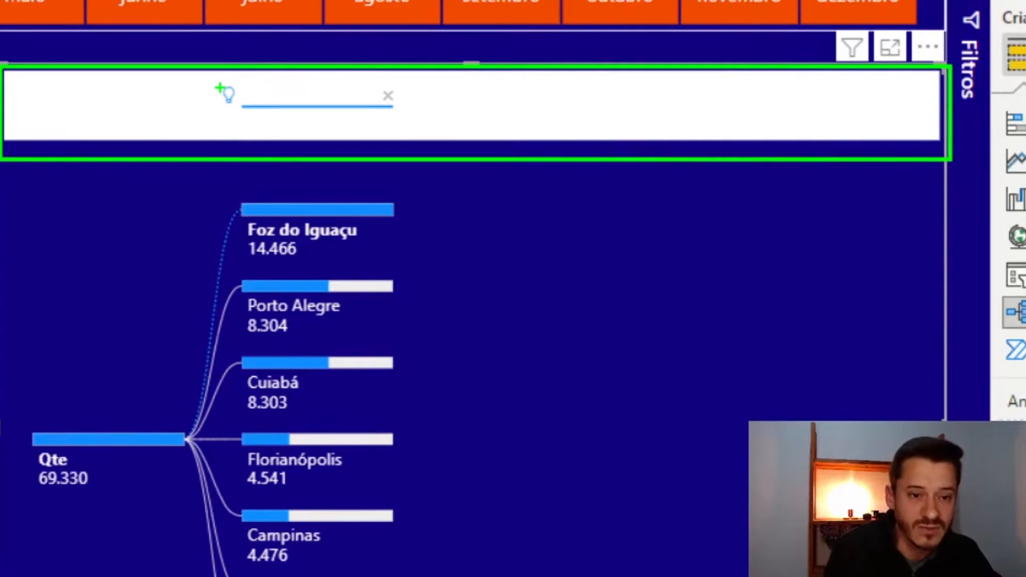
{"action": "left_click_drag", "start_coordinate": [238, 74], "coordinate": [407, 110]}
{"action": "mouse_move", "coordinate": [264, 100]}
{"action": "left_mouse_down"}
{"action": "mouse_move", "coordinate": [316, 77]}
{"action": "mouse_move", "coordinate": [289, 102]}
{"action": "mouse_move", "coordinate": [368, 100]}
{"action": "left_mouse_up"}
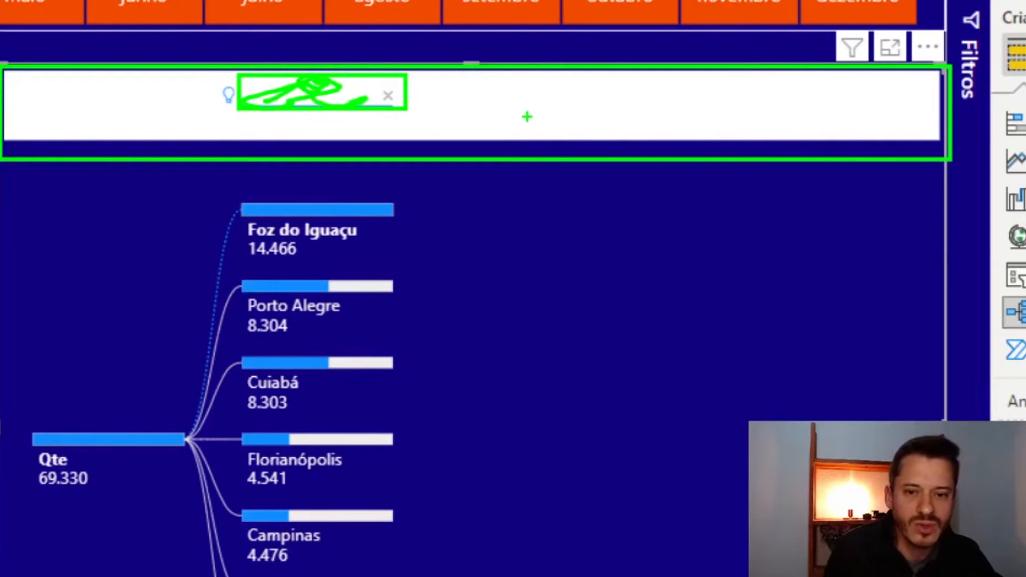
{"action": "left_click_drag", "start_coordinate": [527, 116], "coordinate": [475, 102]}
{"action": "key", "text": "Escape"}
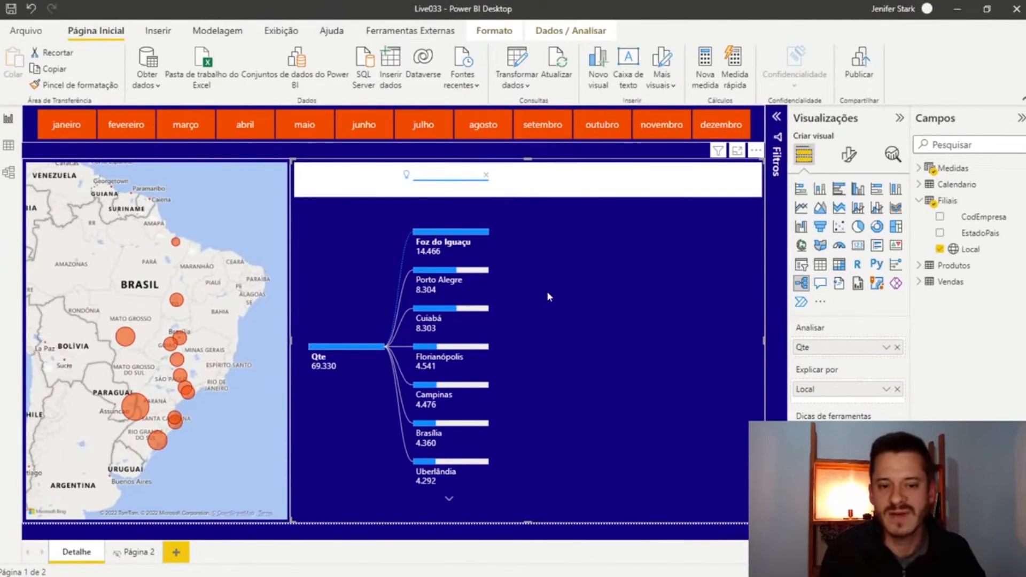
Open the formatting options of the decomposition tree visual
{"action": "mouse_move", "coordinate": [666, 166]}
{"action": "left_mouse_down"}
{"action": "mouse_move", "coordinate": [590, 165]}
{"action": "mouse_move", "coordinate": [666, 166]}
{"action": "left_mouse_up"}
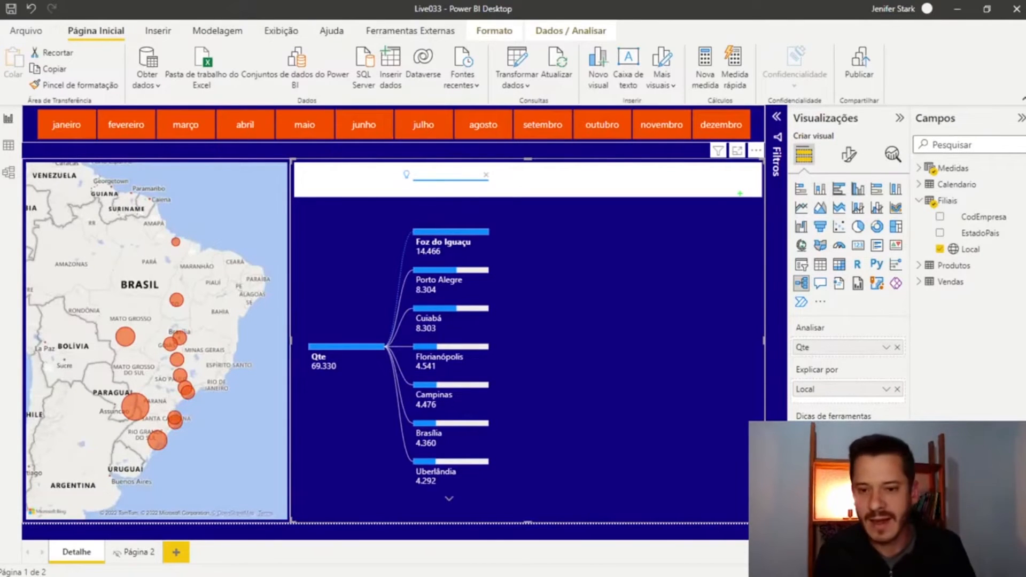
{"action": "left_click_drag", "start_coordinate": [698, 165], "coordinate": [792, 127]}
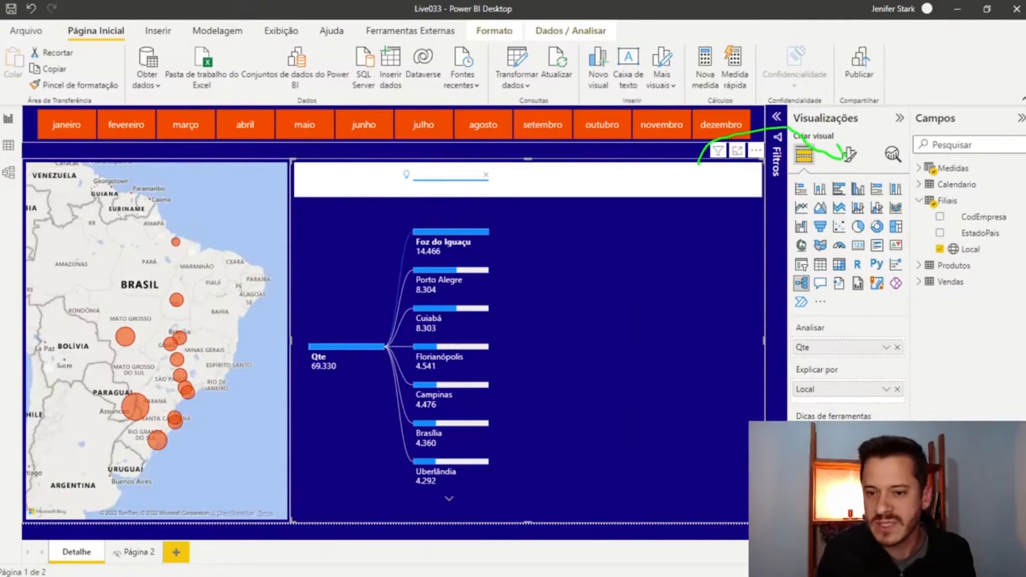
{"action": "left_click_drag", "start_coordinate": [838, 140], "coordinate": [863, 166]}
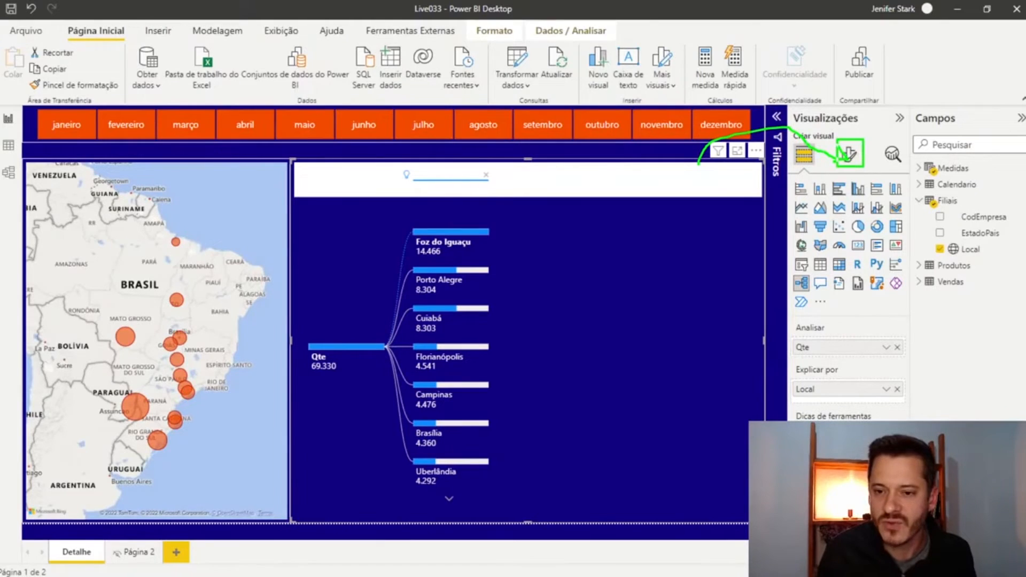
{"action": "key", "text": "Escape"}
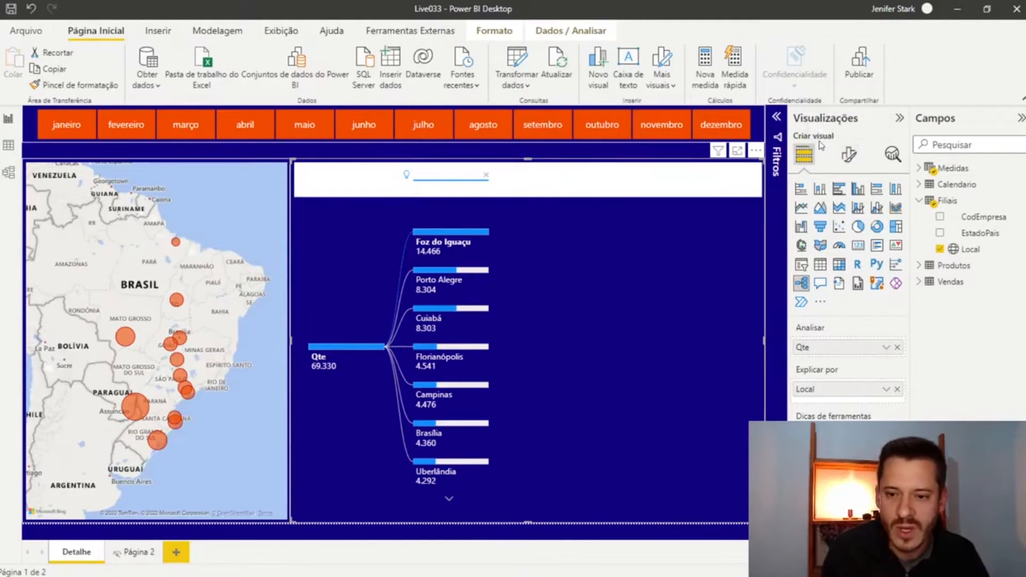
{"action": "left_click", "coordinate": [849, 154]}
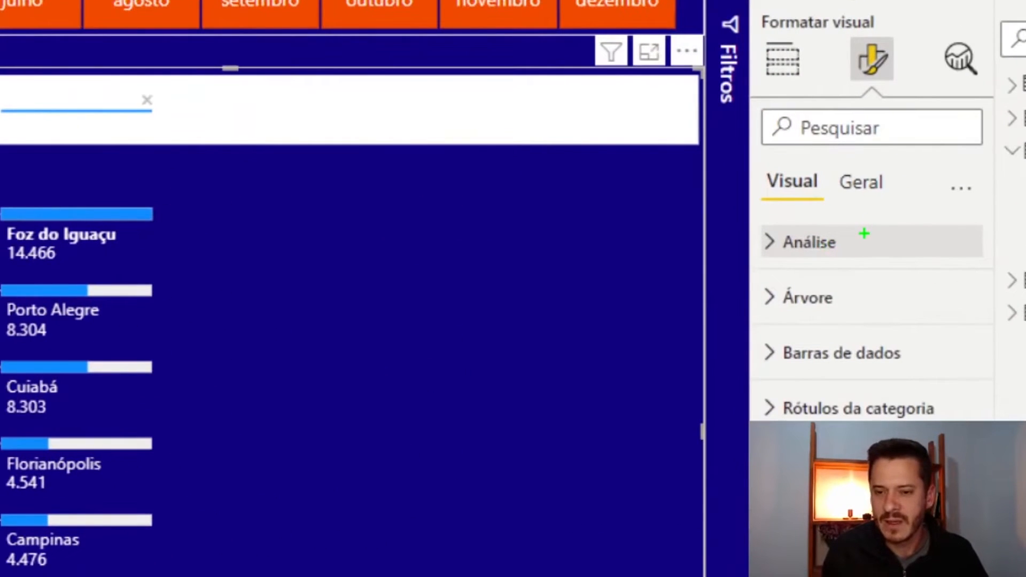
Examine the visual's formatting categories Análise, Árvore, Barras de dados, Rótulos da categoria and Rótulos de dados
{"action": "left_click_drag", "start_coordinate": [865, 234], "coordinate": [889, 225]}
{"action": "left_click_drag", "start_coordinate": [848, 311], "coordinate": [905, 280]}
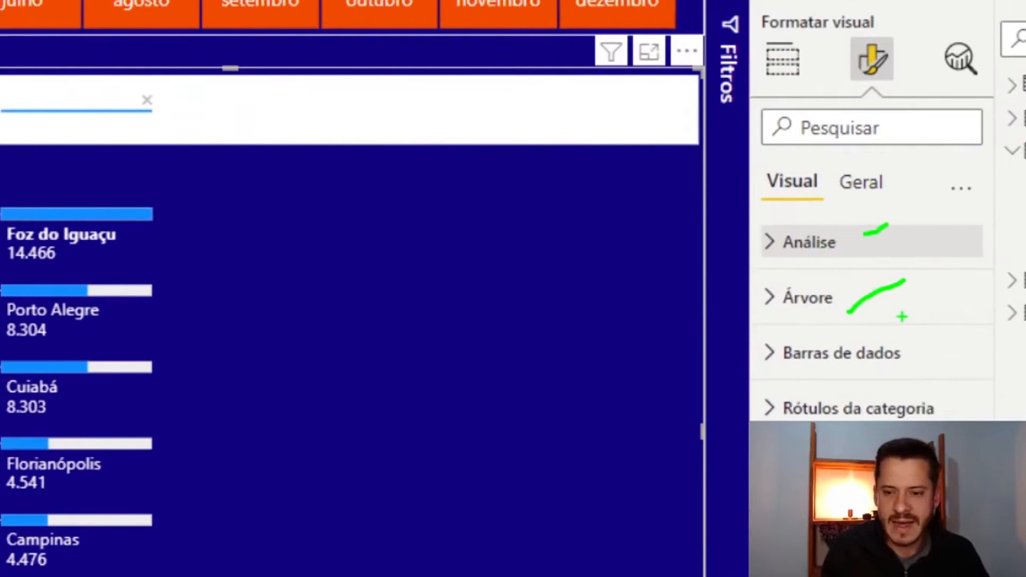
{"action": "left_click_drag", "start_coordinate": [913, 366], "coordinate": [927, 354]}
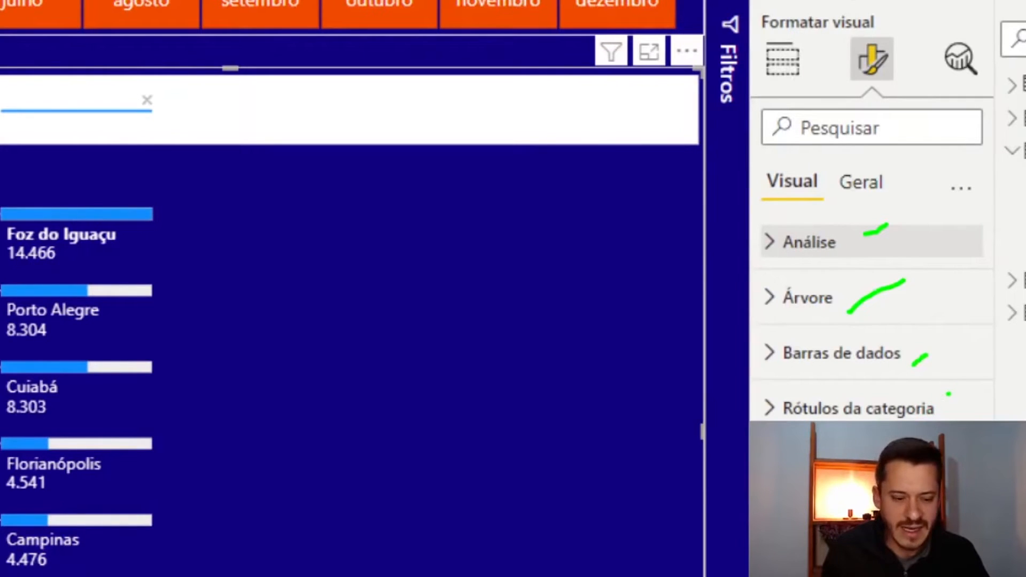
{"action": "left_click_drag", "start_coordinate": [948, 395], "coordinate": [971, 378]}
{"action": "key", "text": "Escape"}
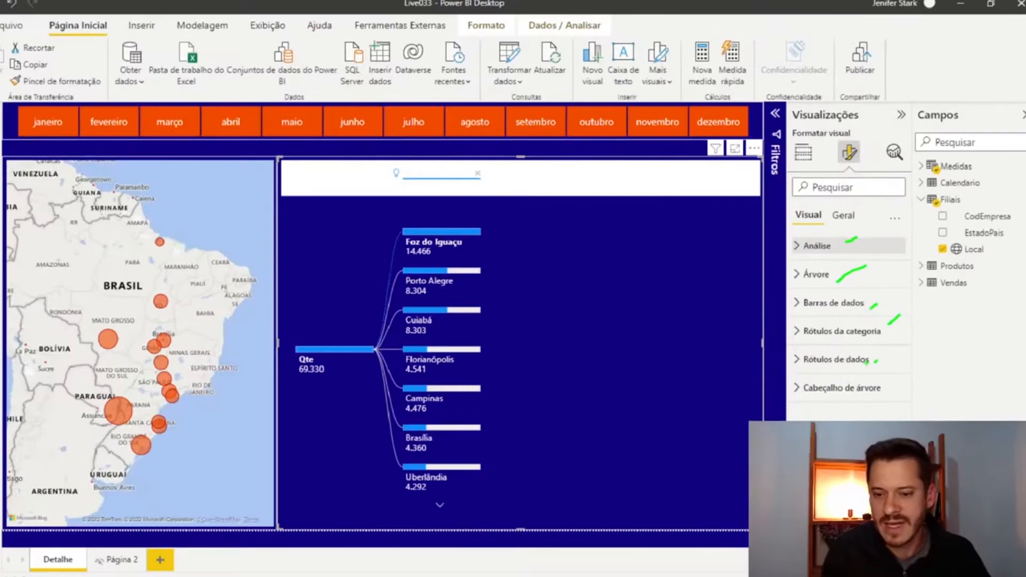
Set the background colour of the tree header (Cabeçalho de árvore) to the dark blue theme colour
{"action": "left_click", "coordinate": [799, 385]}
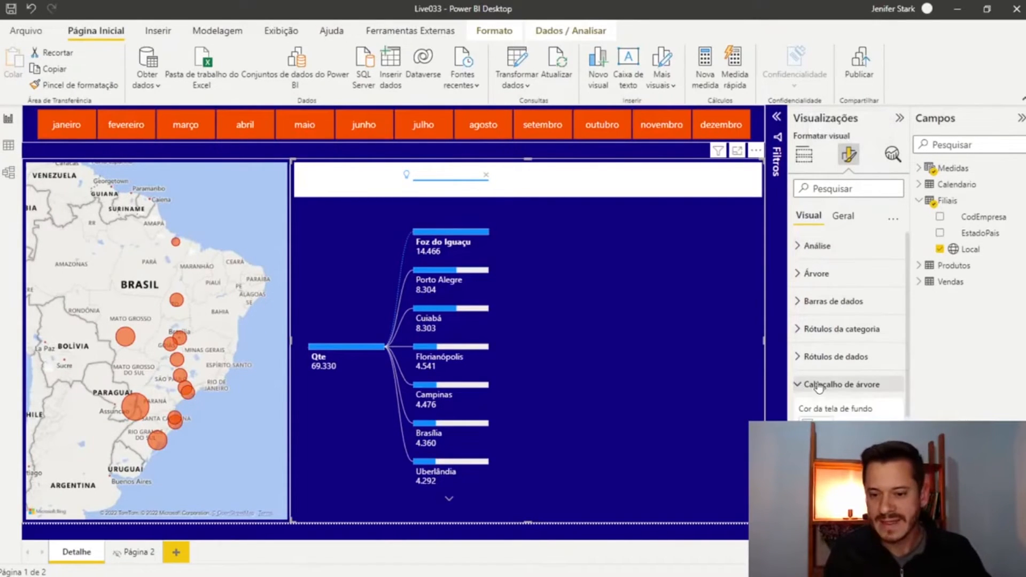
{"action": "scroll", "coordinate": [848, 412], "scroll_direction": "down", "scroll_amount": 1}
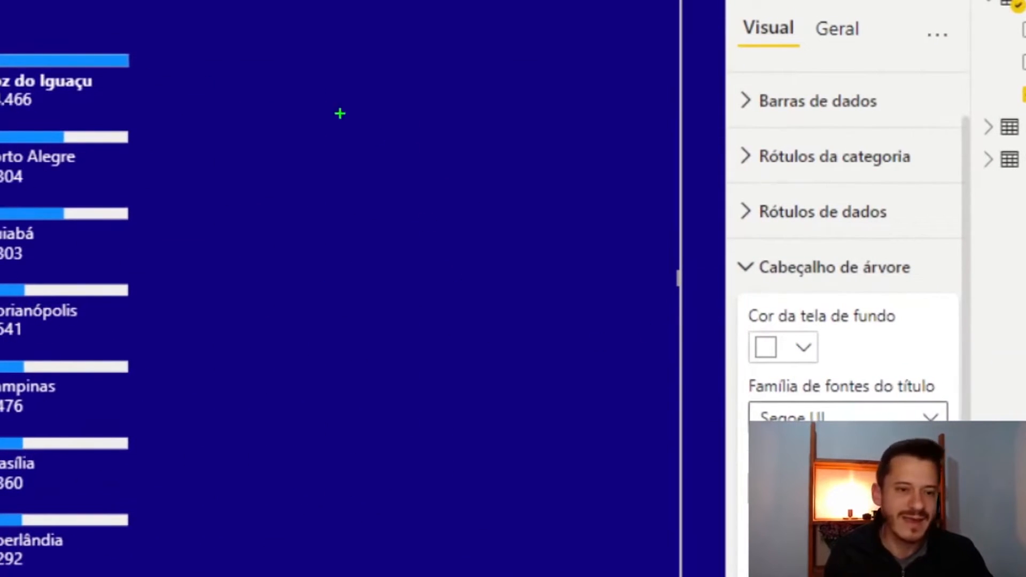
{"action": "left_click_drag", "start_coordinate": [390, 94], "coordinate": [279, 138]}
{"action": "left_click_drag", "start_coordinate": [286, 62], "coordinate": [332, 152]}
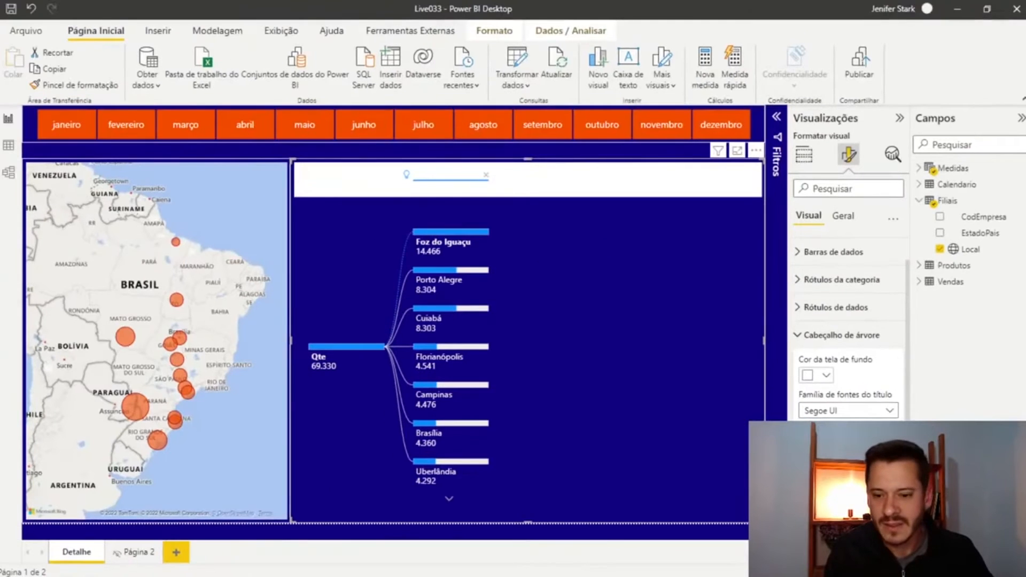
{"action": "left_click", "coordinate": [804, 347]}
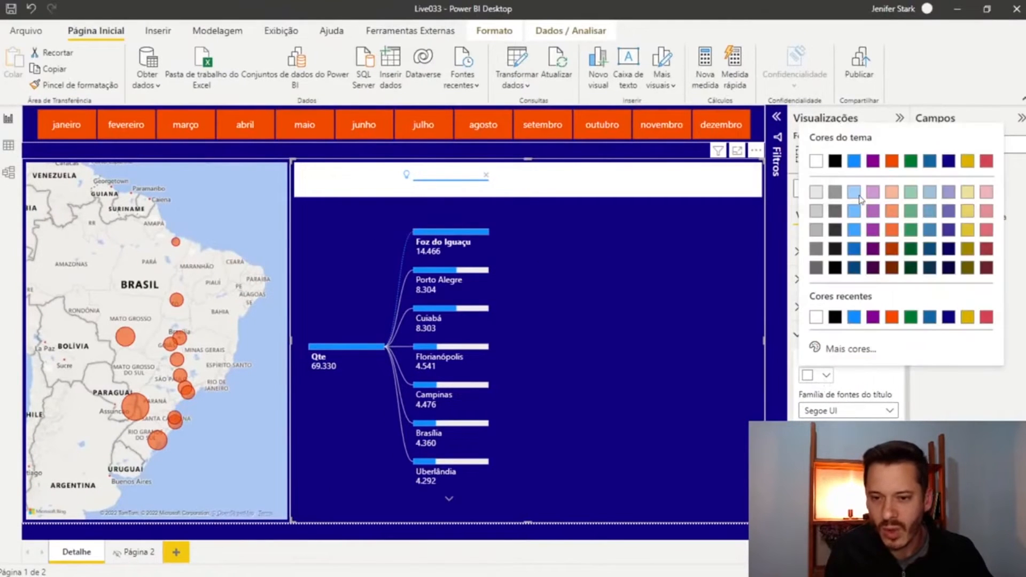
{"action": "left_click", "coordinate": [949, 161]}
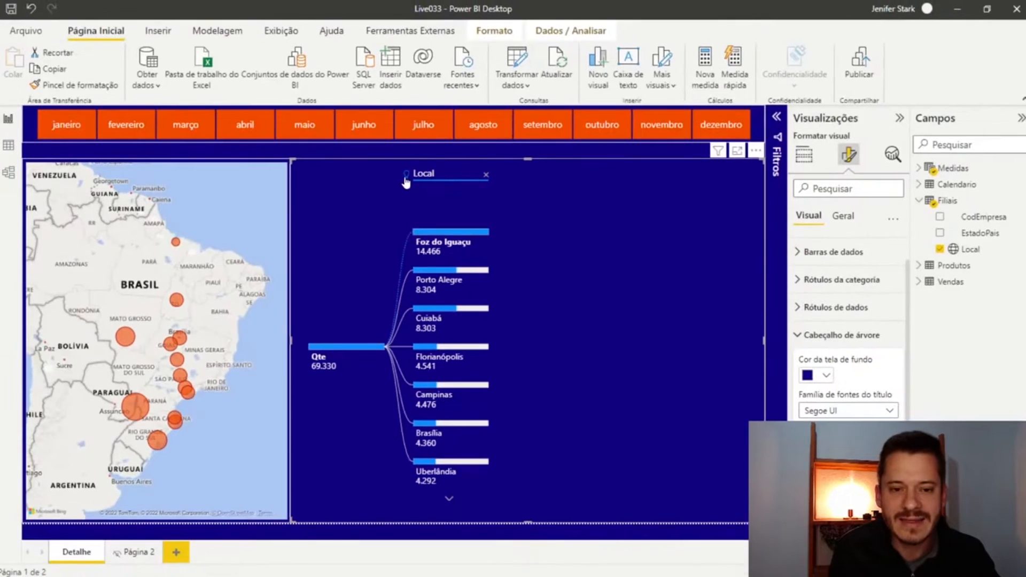
Add Categoria and Marca from the Produtos table to Explicar por, placing Categoria above Local and Marca below it
{"action": "mouse_move", "coordinate": [406, 177]}
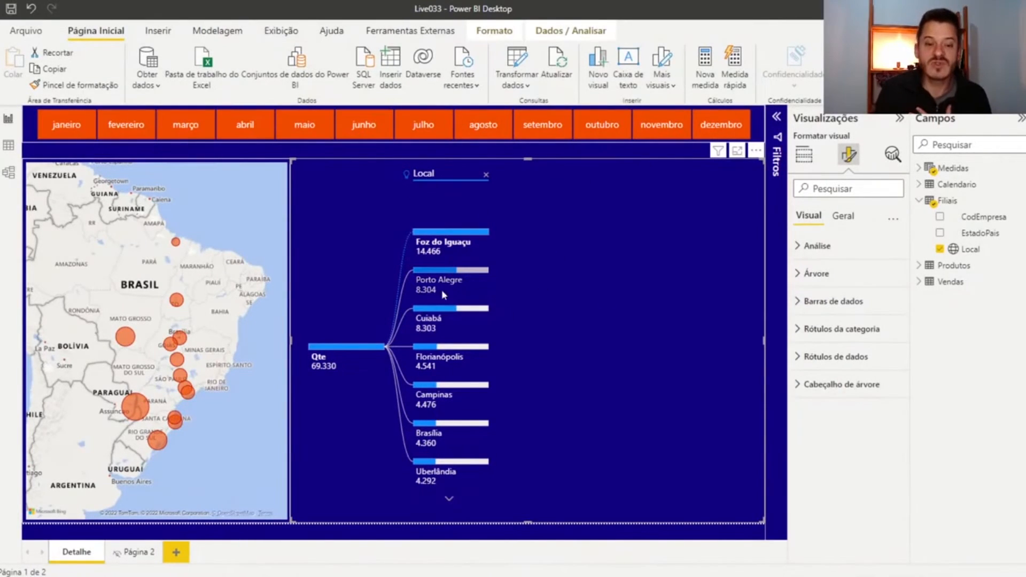
{"action": "mouse_move", "coordinate": [453, 282]}
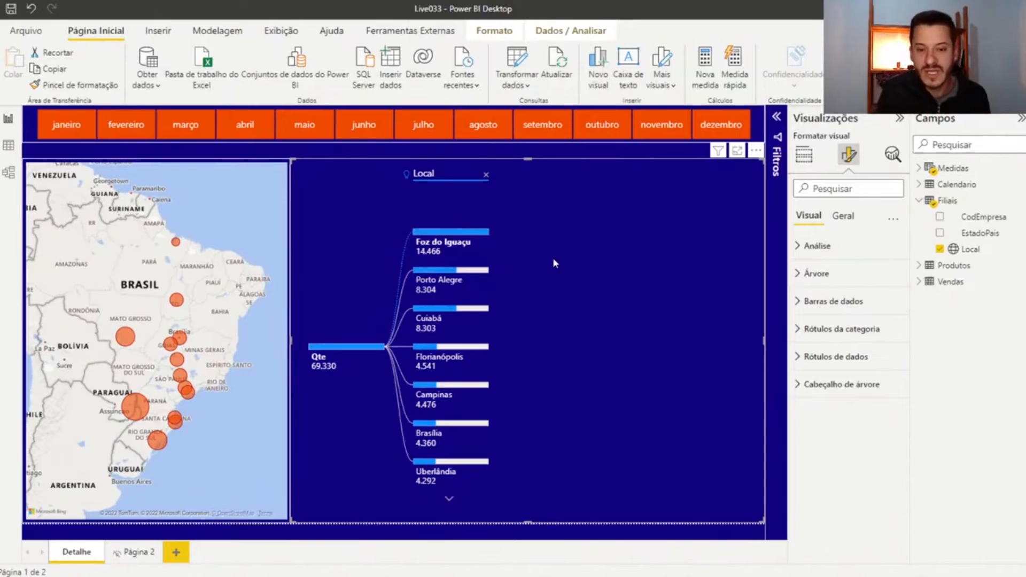
{"action": "left_click", "coordinate": [804, 155]}
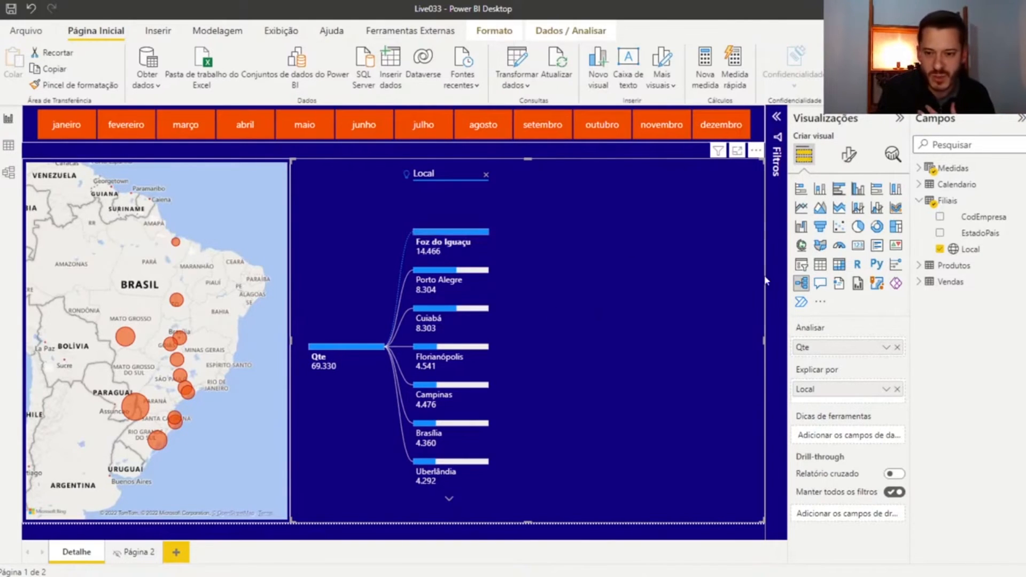
{"action": "left_click", "coordinate": [920, 201]}
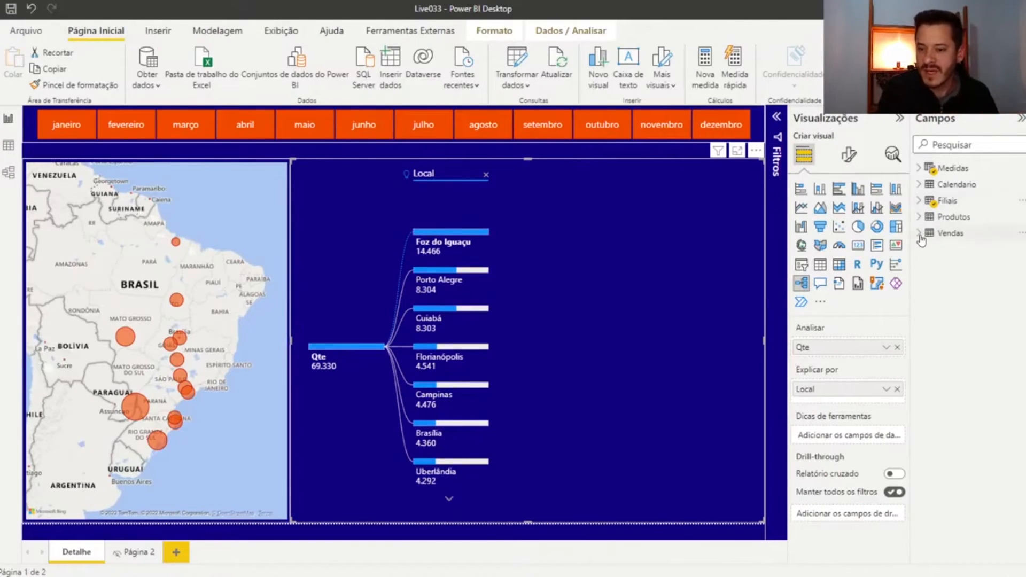
{"action": "left_click", "coordinate": [919, 216]}
{"action": "left_click_drag", "start_coordinate": [974, 236], "coordinate": [849, 396]}
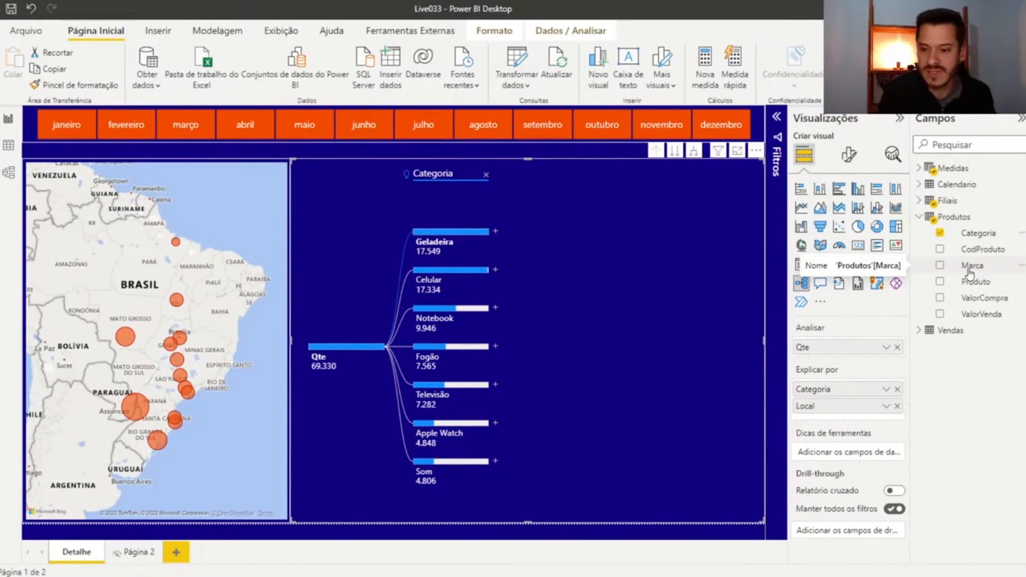
{"action": "left_click_drag", "start_coordinate": [979, 270], "coordinate": [858, 421]}
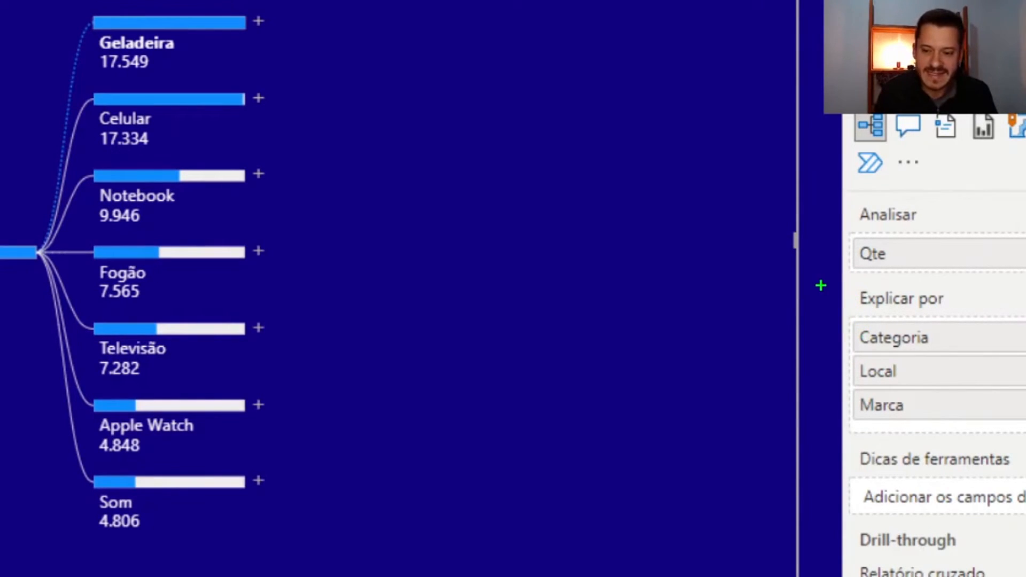
Examine how the Explicar por fields Categoria, Local and Marca relate to the tree's levels, including the dotted connector to Geladeira
{"action": "mouse_move", "coordinate": [821, 287]}
{"action": "left_mouse_down"}
{"action": "mouse_move", "coordinate": [851, 319]}
{"action": "mouse_move", "coordinate": [835, 321]}
{"action": "left_mouse_up"}
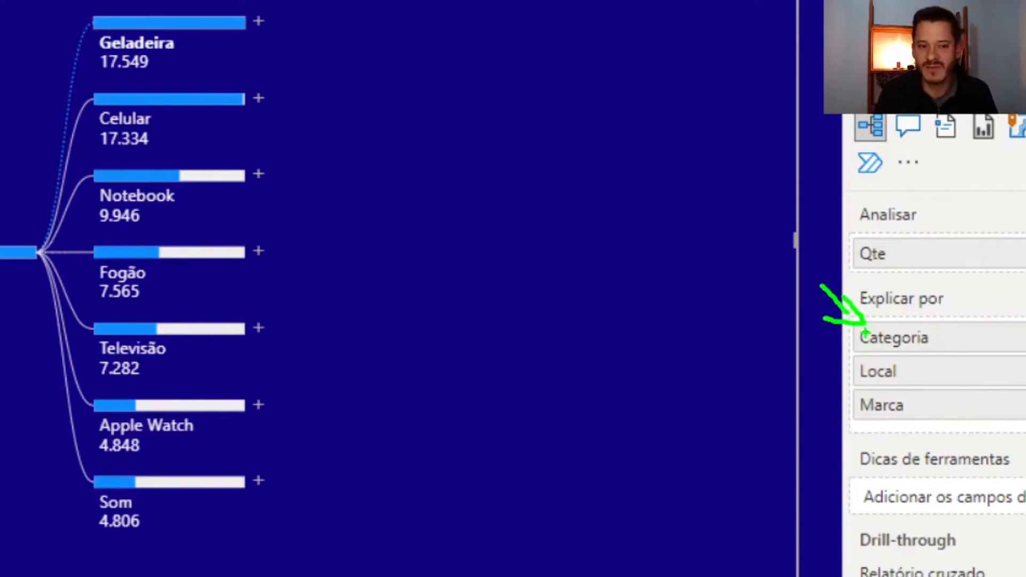
{"action": "left_click_drag", "start_coordinate": [823, 340], "coordinate": [851, 377]}
{"action": "left_click_drag", "start_coordinate": [813, 369], "coordinate": [851, 377]}
{"action": "left_click_drag", "start_coordinate": [808, 380], "coordinate": [849, 409]}
{"action": "left_click_drag", "start_coordinate": [815, 409], "coordinate": [849, 409]}
{"action": "left_click_drag", "start_coordinate": [850, 430], "coordinate": [378, 324]}
{"action": "mouse_move", "coordinate": [391, 378]}
{"action": "left_mouse_down"}
{"action": "mouse_move", "coordinate": [369, 331]}
{"action": "mouse_move", "coordinate": [419, 309]}
{"action": "left_mouse_up"}
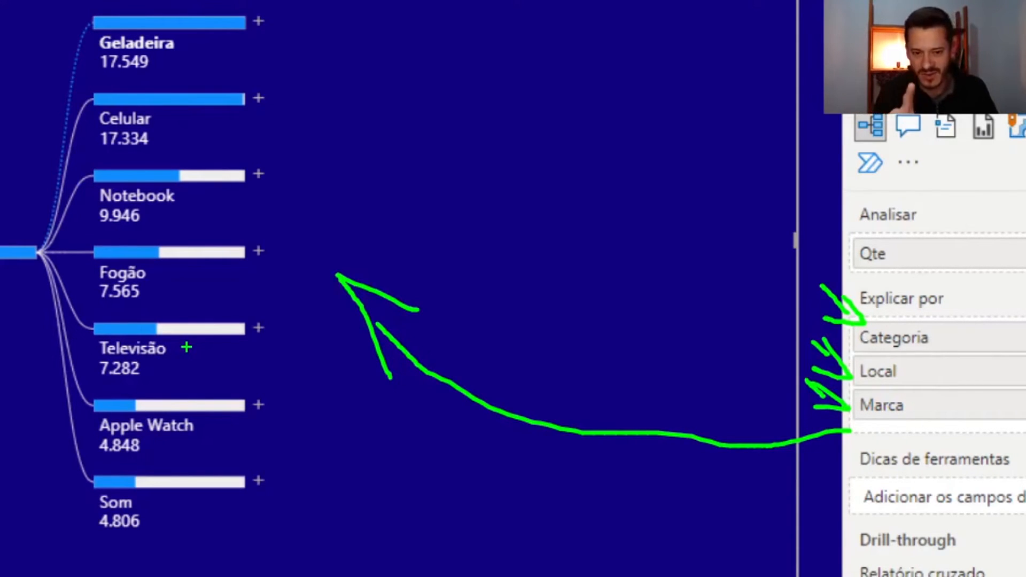
{"action": "key", "text": "Escape"}
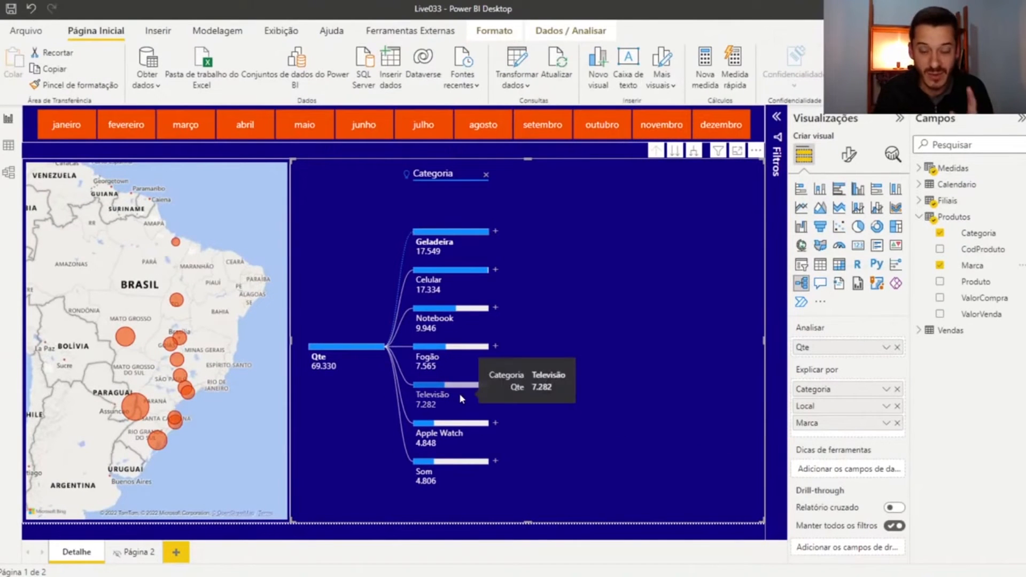
{"action": "key", "text": "ctrl+1"}
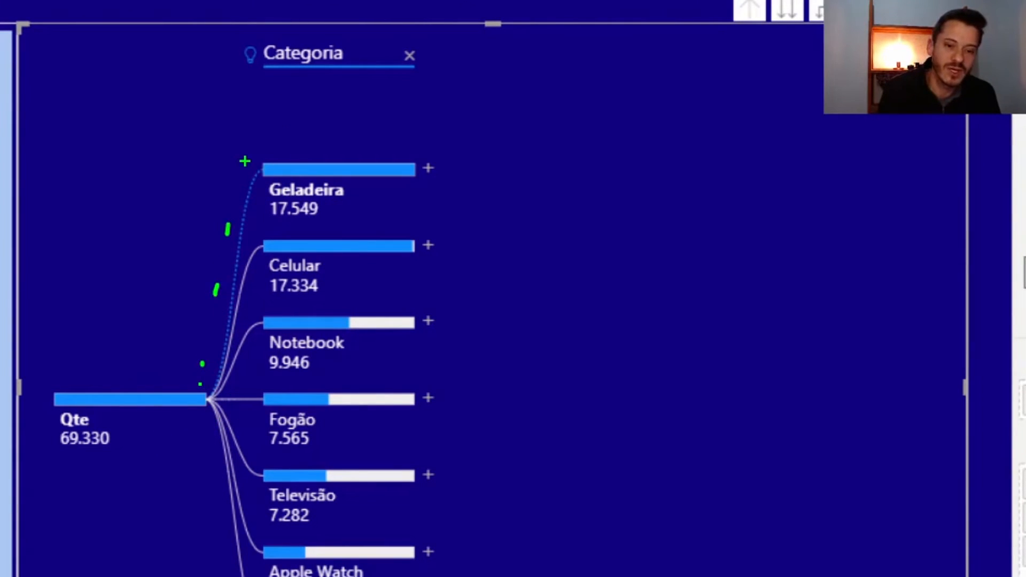
{"action": "key", "text": "Escape"}
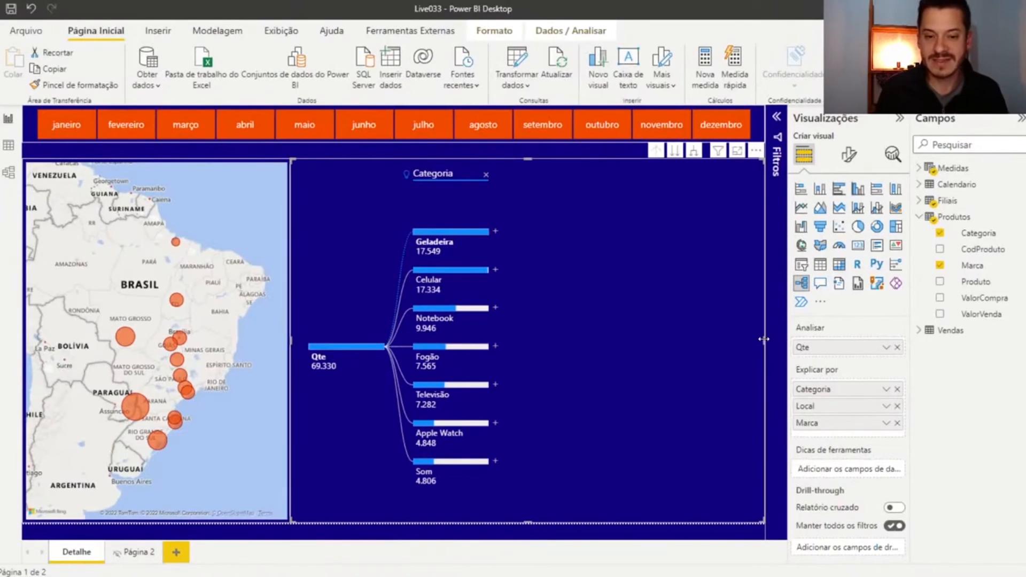
Split the Geladeira node by Local, and separately split the Fogão node by Marca
{"action": "left_click", "coordinate": [495, 231]}
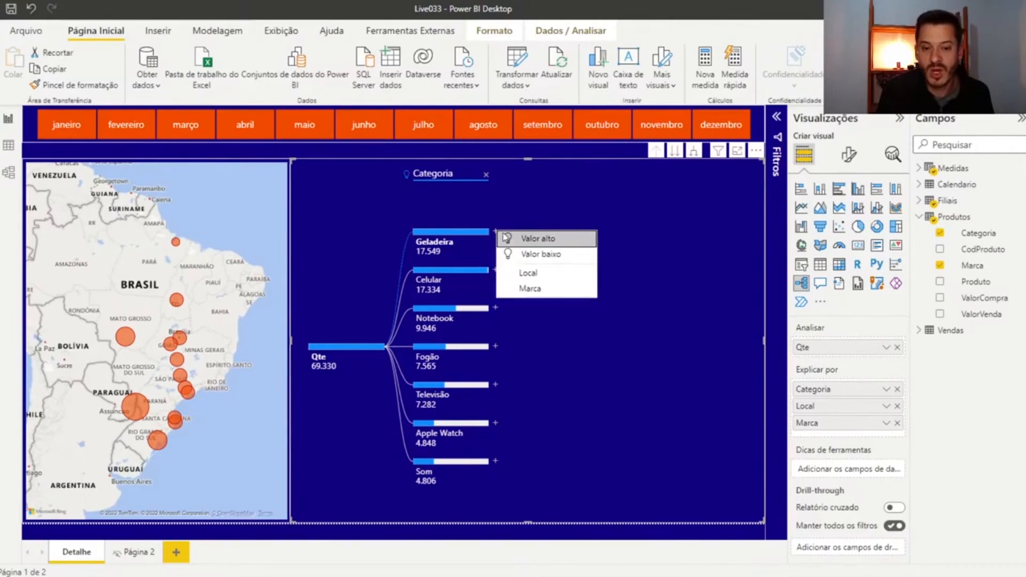
{"action": "left_click", "coordinate": [529, 274]}
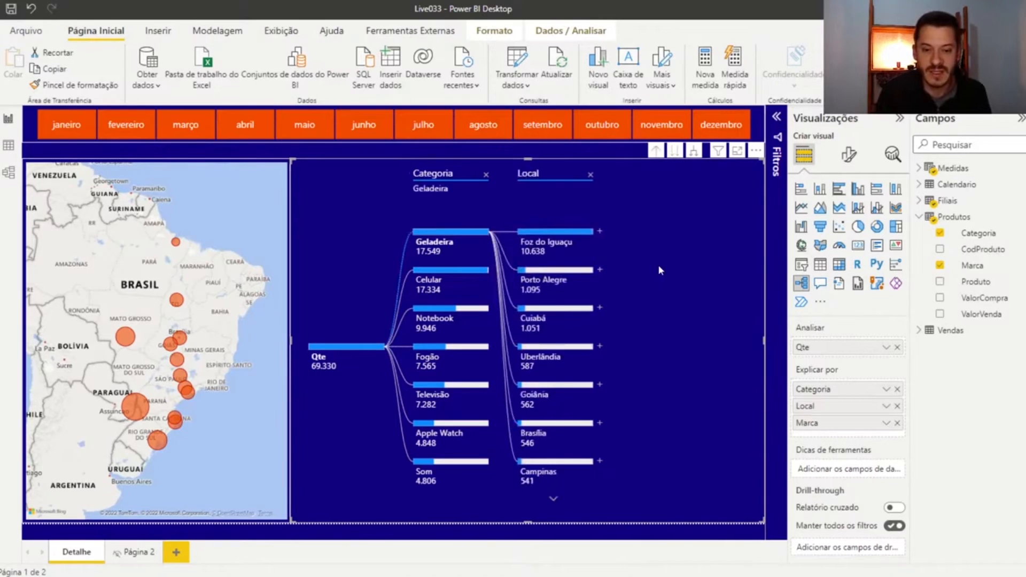
{"action": "mouse_move", "coordinate": [569, 251]}
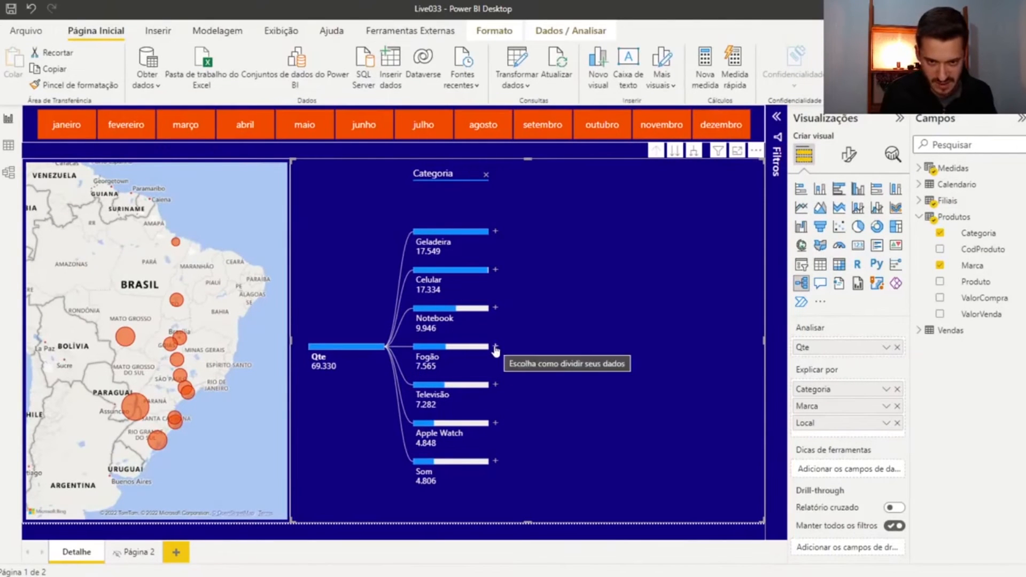
{"action": "left_click", "coordinate": [475, 330]}
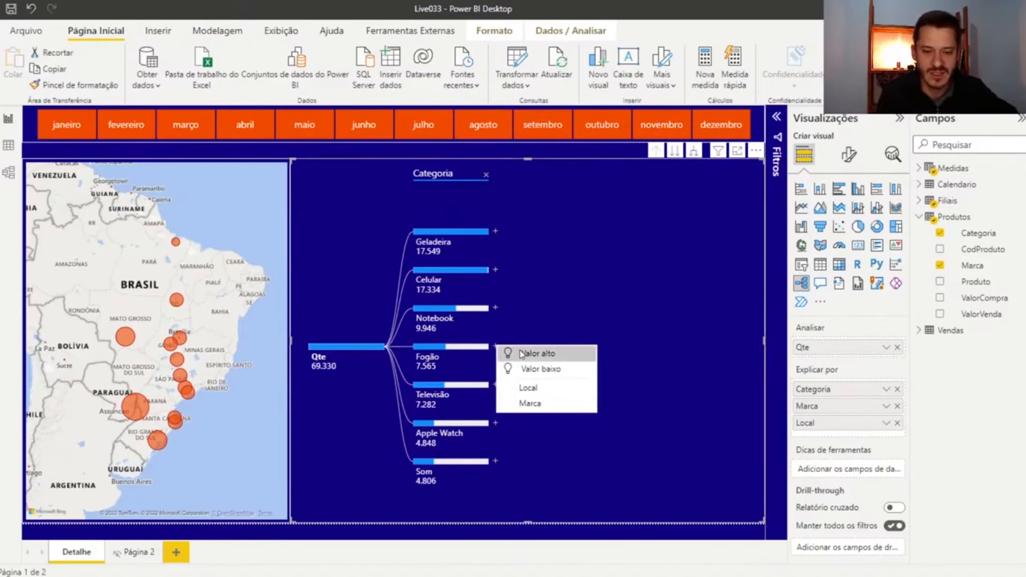
{"action": "left_click", "coordinate": [535, 404]}
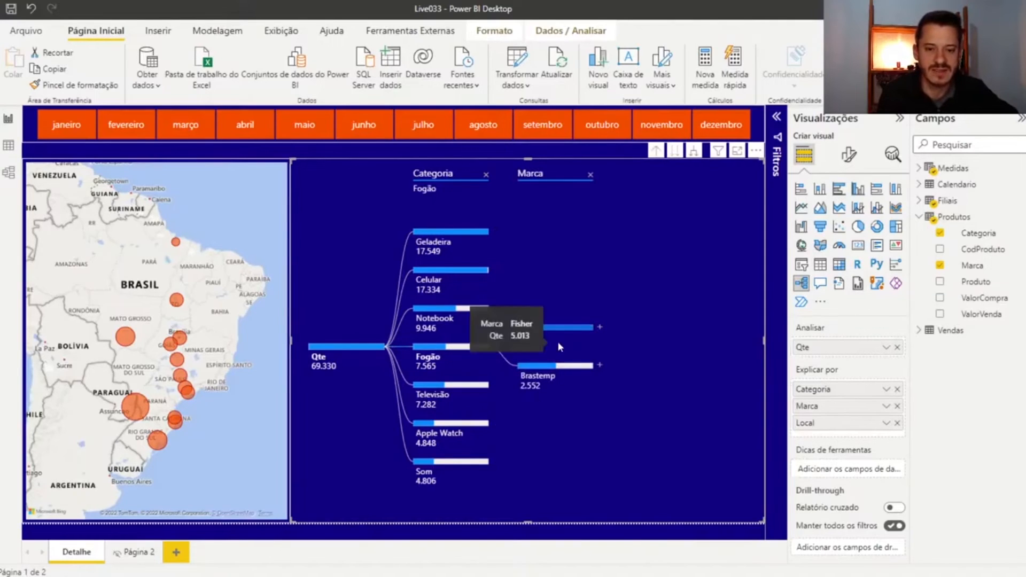
Switch to the WordPad notes and add the line "→ Tem duas formas de abrir as informações" below the "Pelo menos duas coisas" items
{"action": "key", "text": "alt+Tab"}
{"action": "left_click_drag", "start_coordinate": [71, 409], "coordinate": [144, 405]}
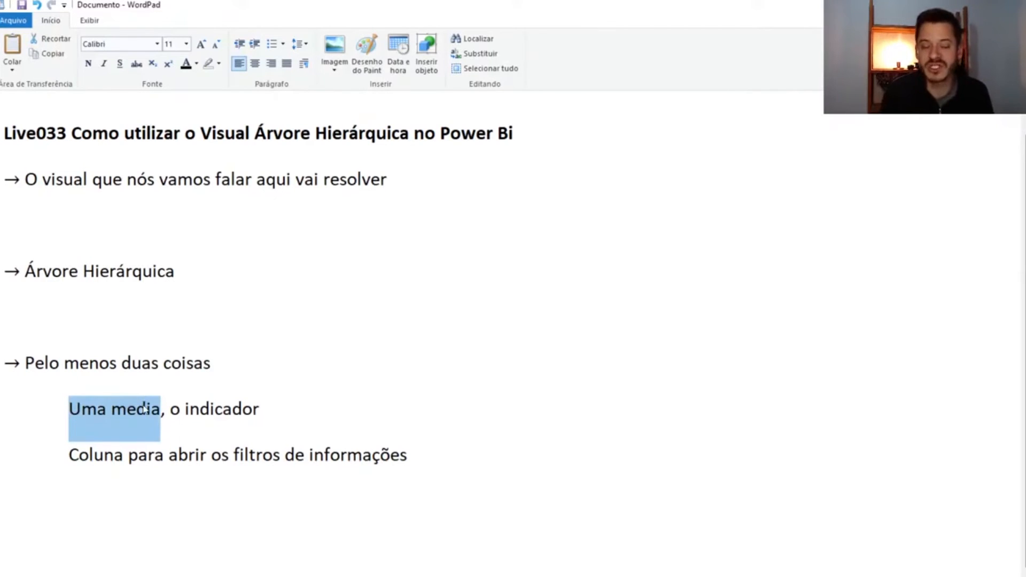
{"action": "left_click", "coordinate": [197, 515]}
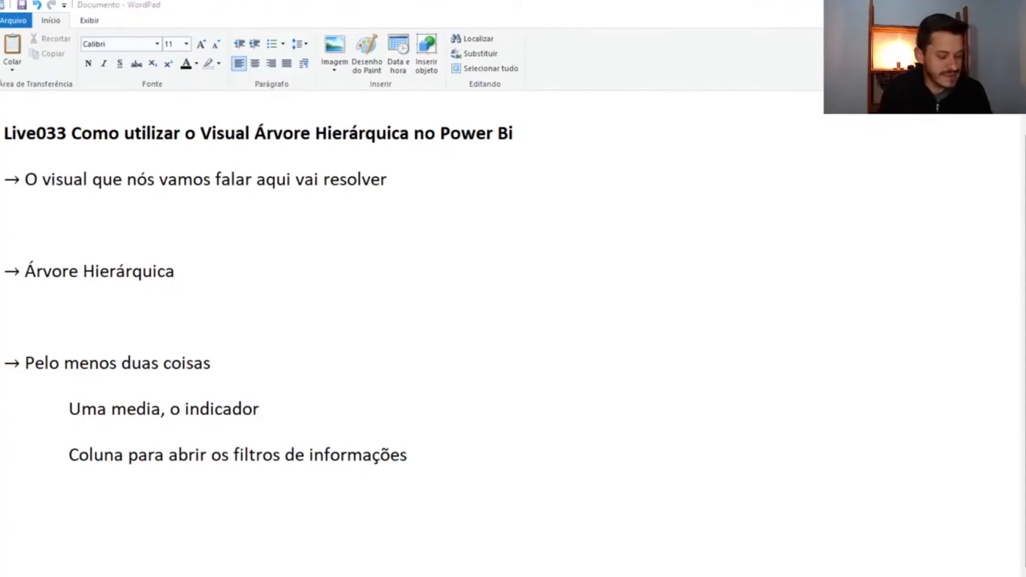
{"action": "left_click", "coordinate": [122, 497]}
{"action": "type", "text": "→ Tem duas formas de abrir as informações"}
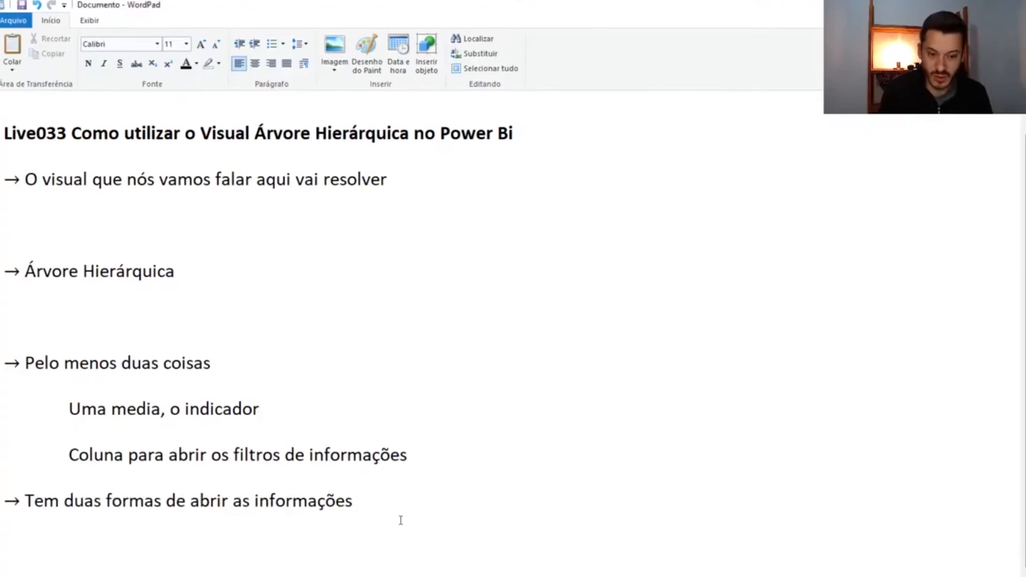
{"action": "key", "text": "Return"}
{"action": "scroll", "coordinate": [400, 513], "scroll_direction": "down", "scroll_amount": 1}
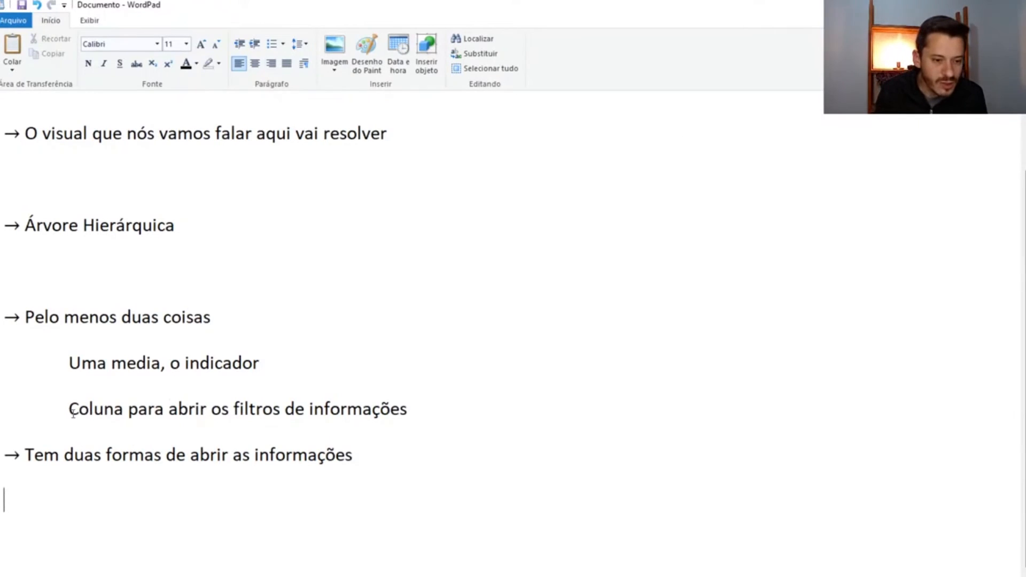
{"action": "left_click_drag", "start_coordinate": [70, 411], "coordinate": [397, 421]}
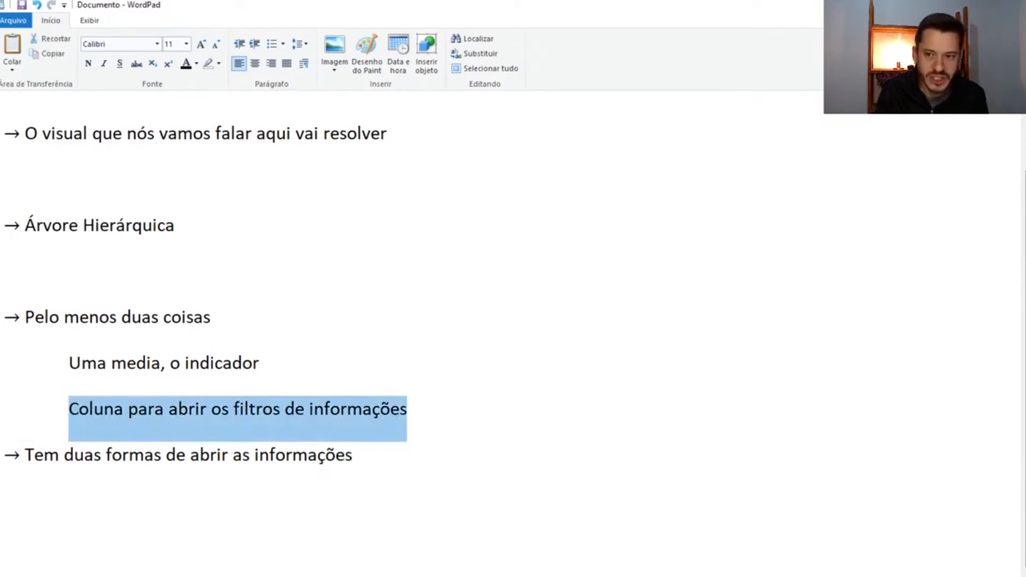
Switch back to Power BI and examine the tree's Análise formatting settings, Habilitar as divisões de IA and Tipo de análise
{"action": "key", "text": "alt+Tab"}
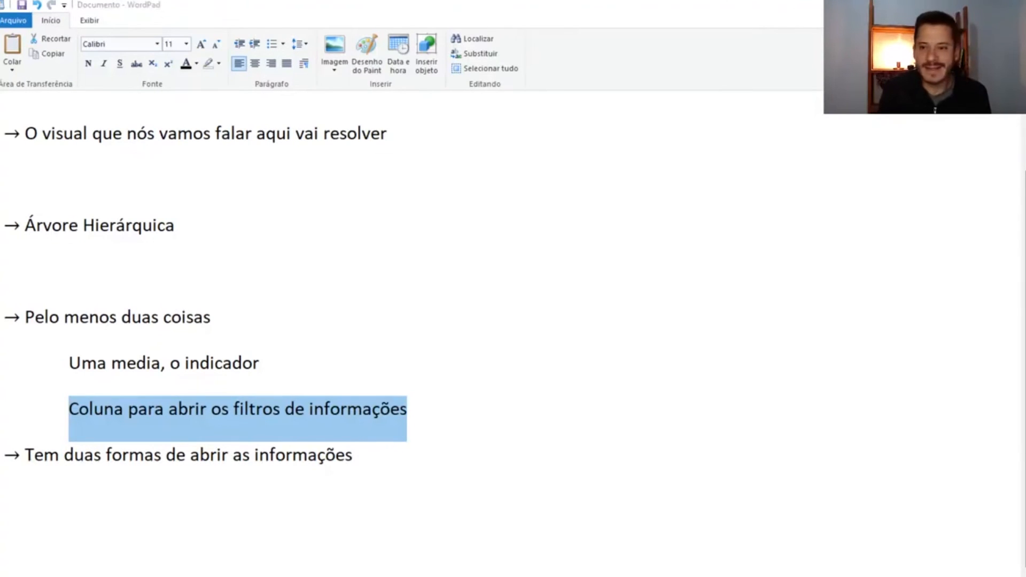
{"action": "key", "text": "alt+Tab"}
{"action": "left_click", "coordinate": [800, 248]}
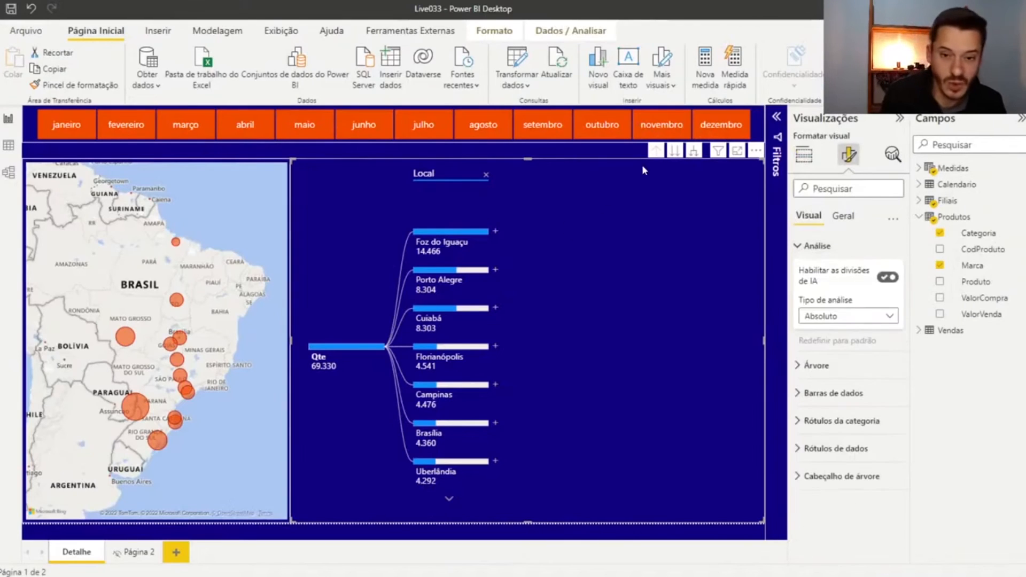
{"action": "left_click", "coordinate": [849, 155]}
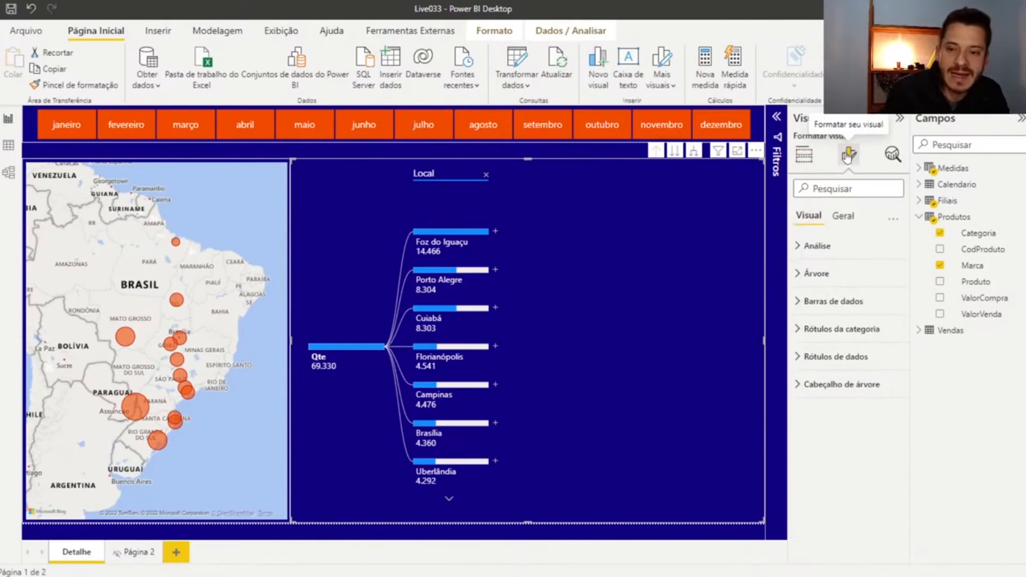
{"action": "left_click", "coordinate": [801, 252]}
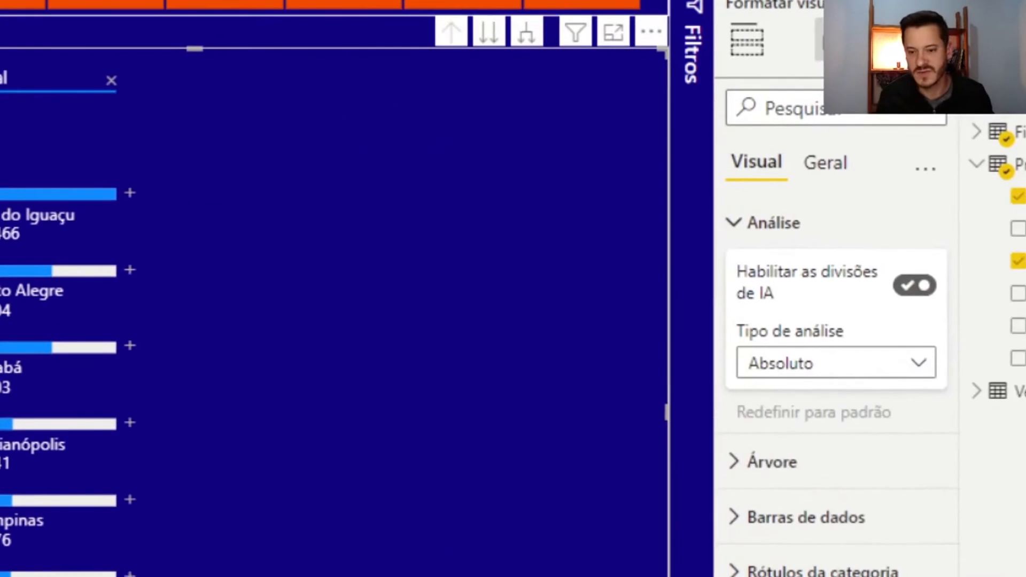
{"action": "left_click_drag", "start_coordinate": [884, 251], "coordinate": [948, 313]}
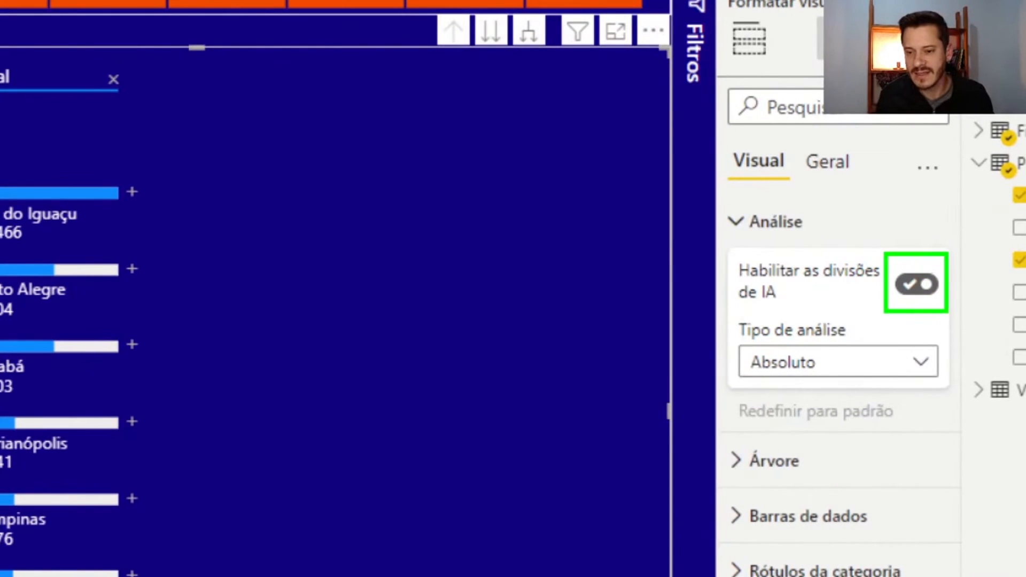
{"action": "mouse_move", "coordinate": [728, 309]}
{"action": "left_mouse_down"}
{"action": "mouse_move", "coordinate": [958, 412]}
{"action": "mouse_move", "coordinate": [990, 401]}
{"action": "mouse_move", "coordinate": [961, 387]}
{"action": "left_mouse_up"}
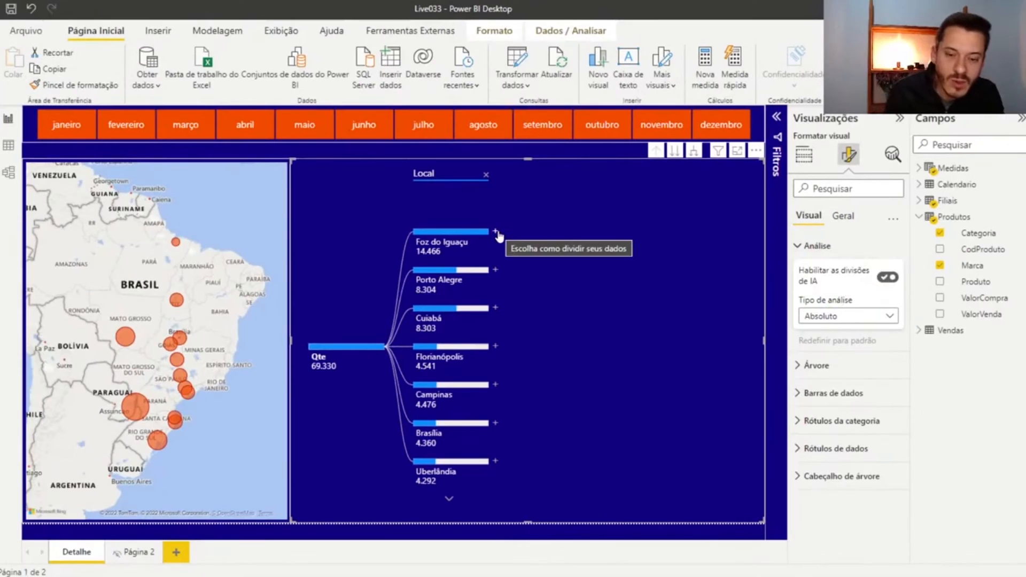
Turn off Habilitar as divisões de IA, check the split options offered for Foz do Iguaçu, and turn the setting back on
{"action": "left_click", "coordinate": [132, 191]}
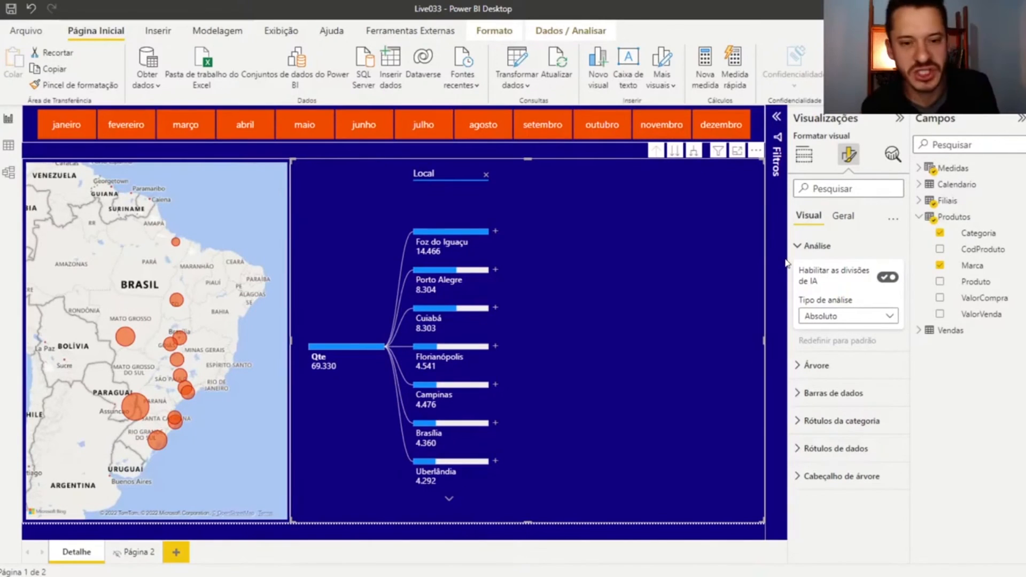
{"action": "left_click", "coordinate": [885, 277]}
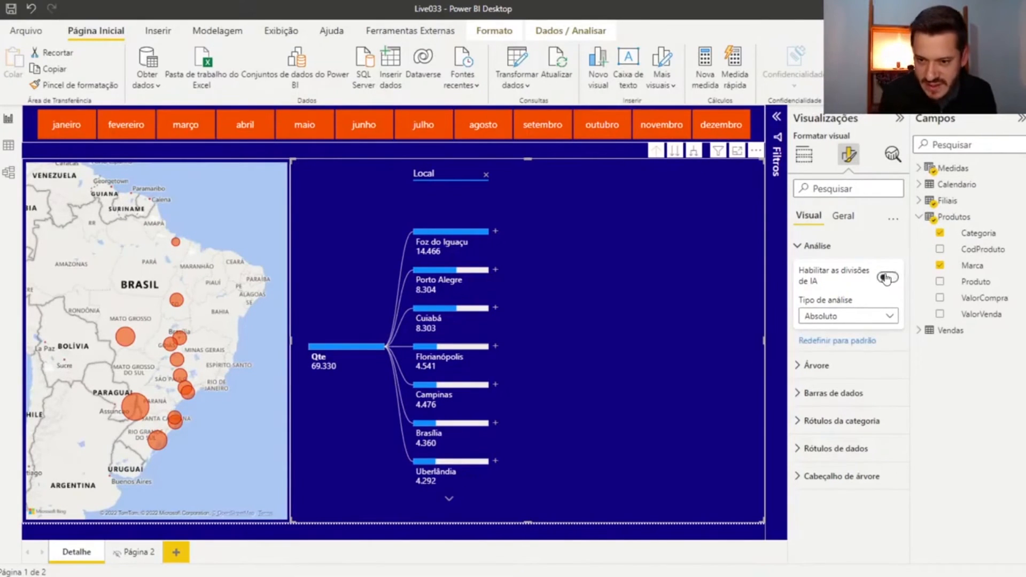
{"action": "left_click", "coordinate": [496, 231]}
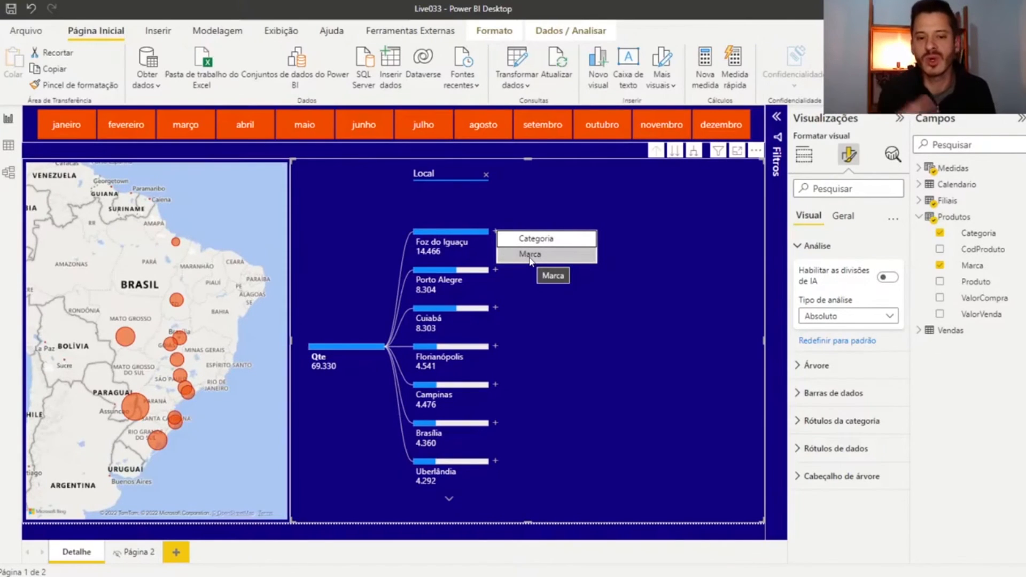
{"action": "left_click", "coordinate": [887, 277]}
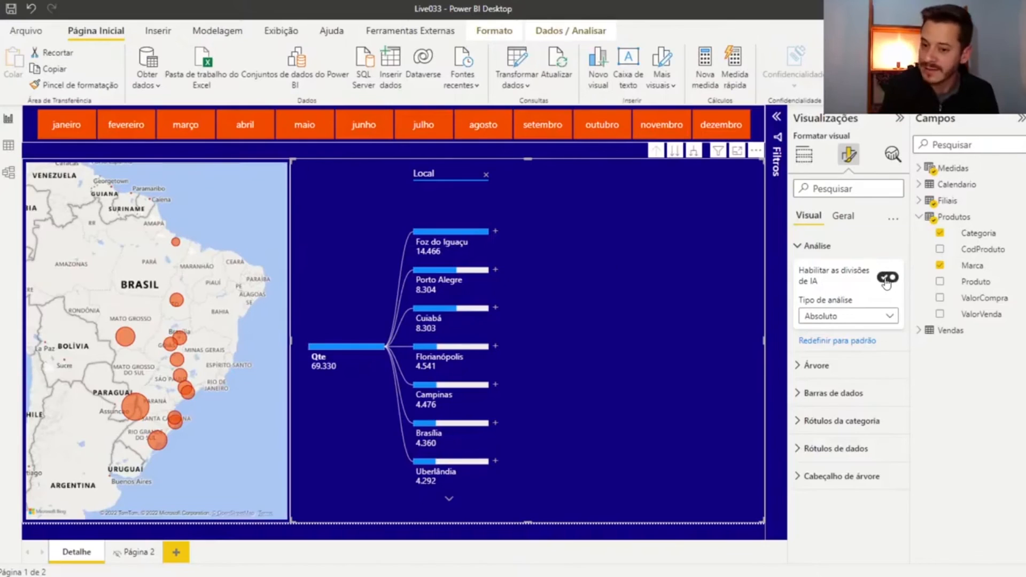
Collapse the tree's Local level and expand Qte again with the AI split for the highest value
{"action": "left_click", "coordinate": [883, 320]}
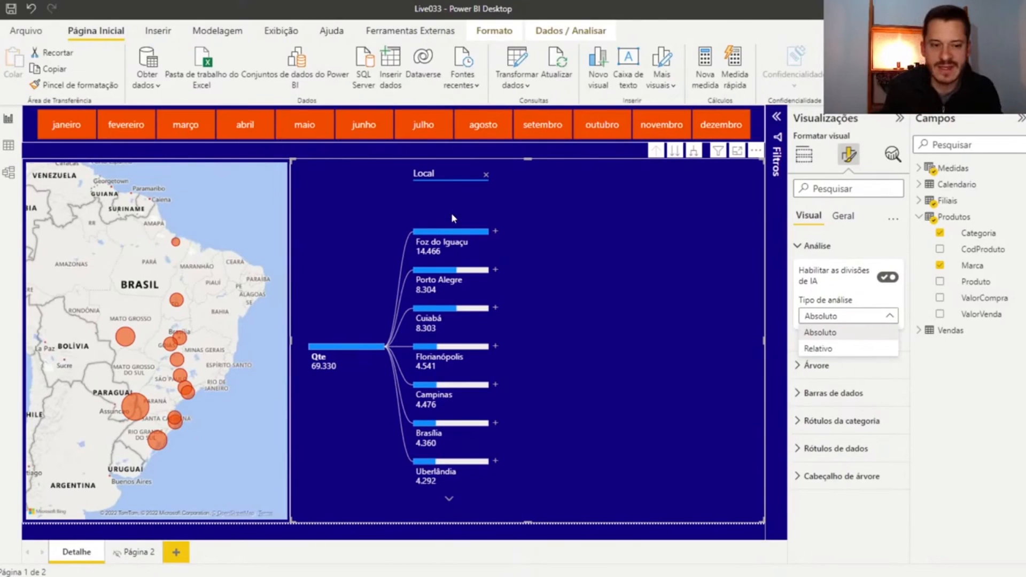
{"action": "left_click", "coordinate": [390, 348]}
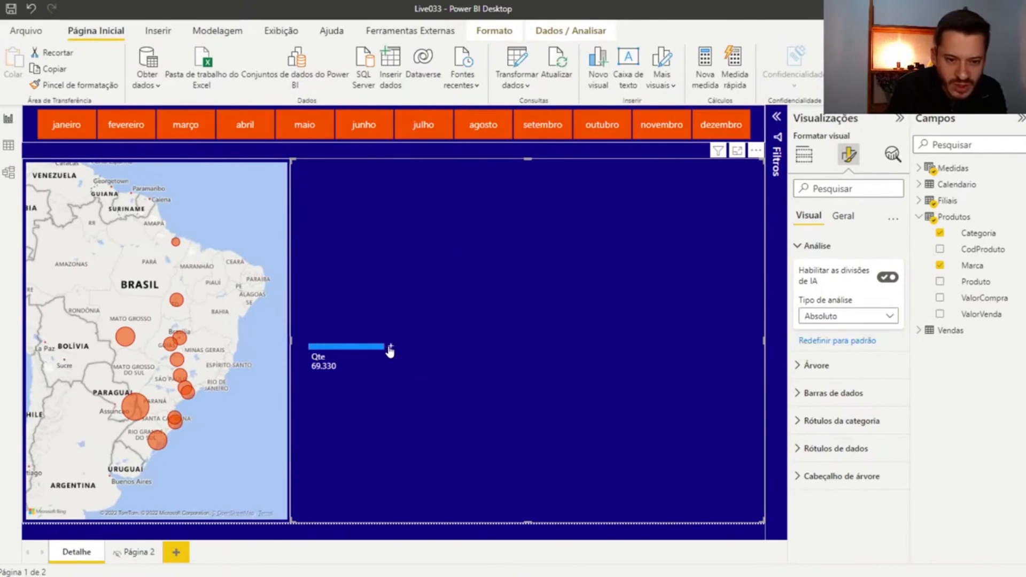
{"action": "left_click", "coordinate": [391, 347]}
{"action": "left_click", "coordinate": [415, 357]}
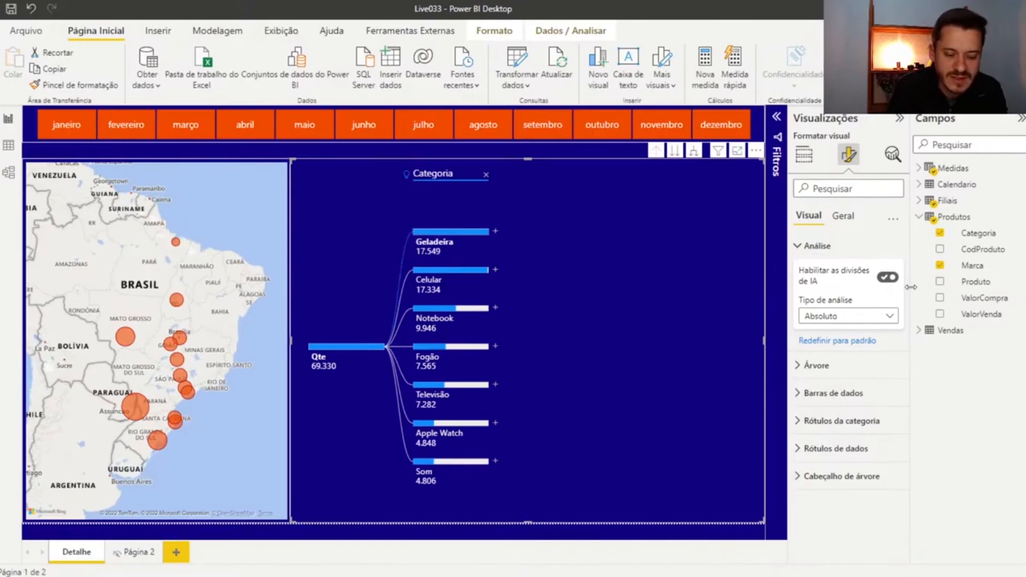
Compare the AI split under the Relativo and Absoluto options of Tipo de análise, finishing on Absoluto
{"action": "left_click", "coordinate": [861, 319]}
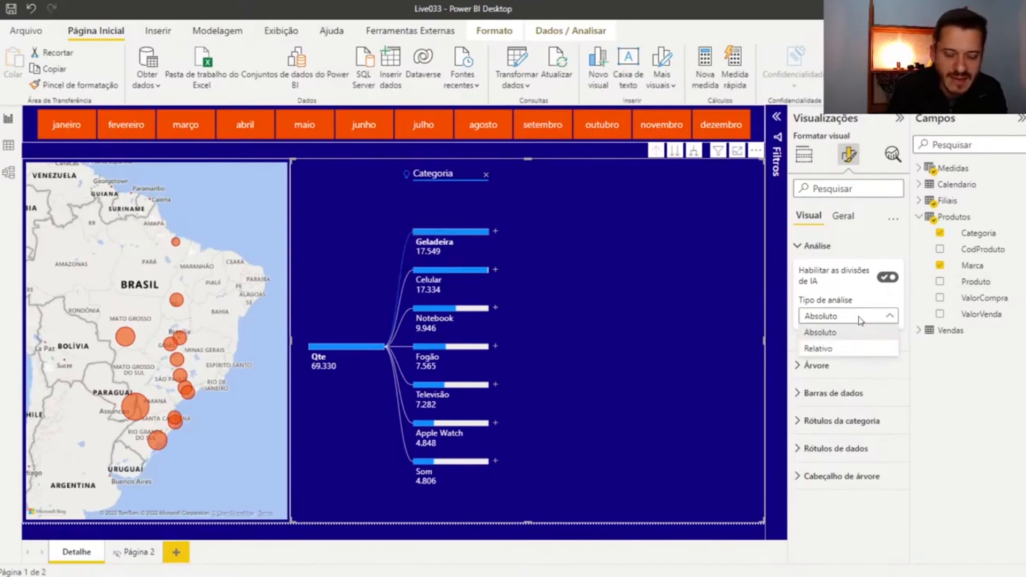
{"action": "left_click", "coordinate": [831, 348]}
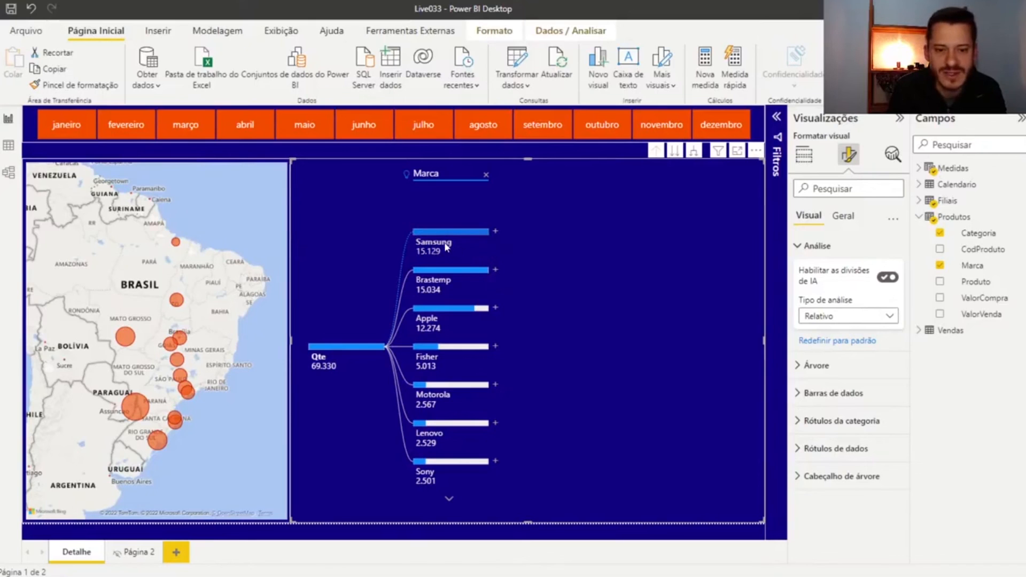
{"action": "mouse_move", "coordinate": [447, 246]}
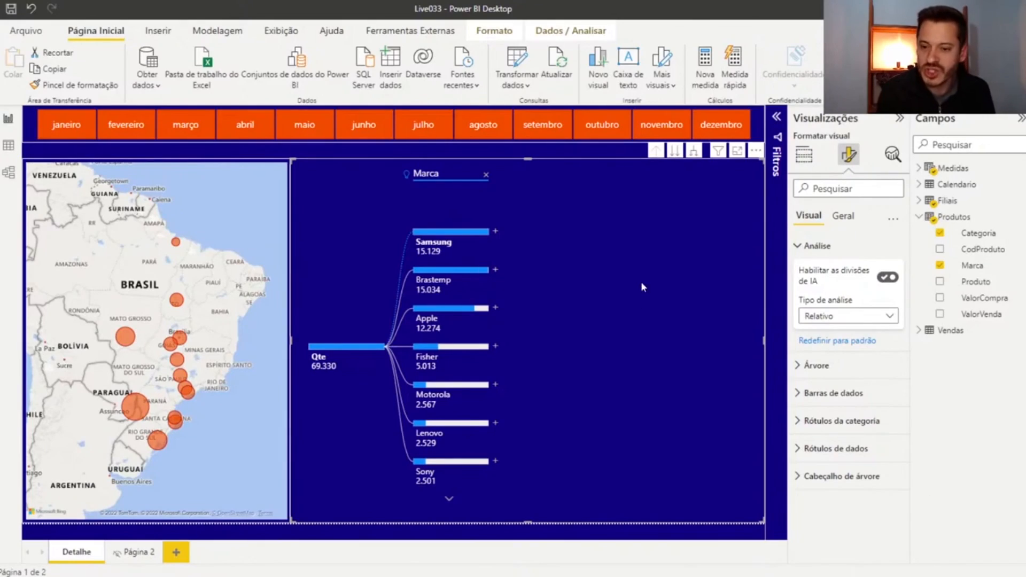
{"action": "left_click", "coordinate": [842, 317]}
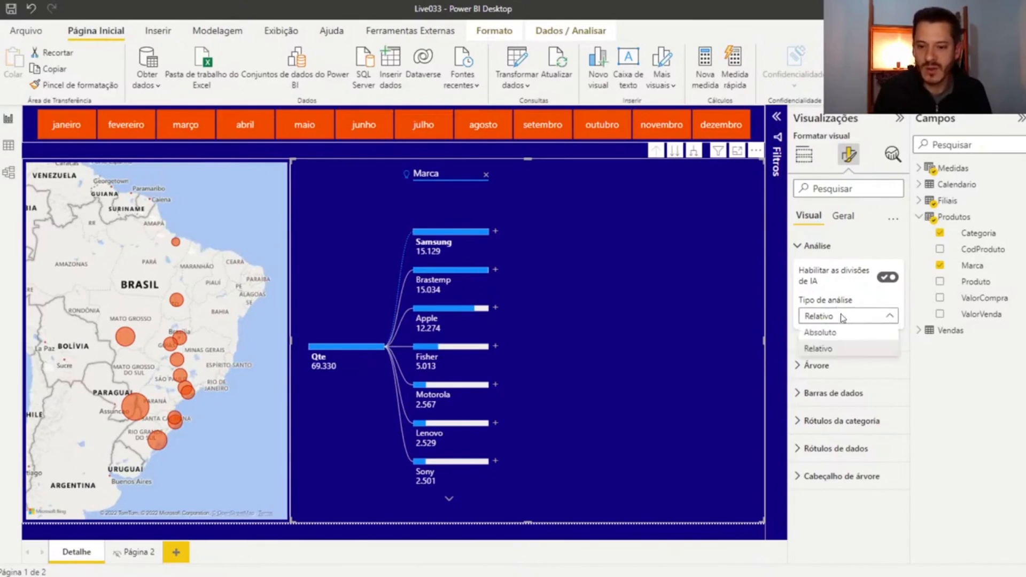
{"action": "left_click", "coordinate": [834, 350]}
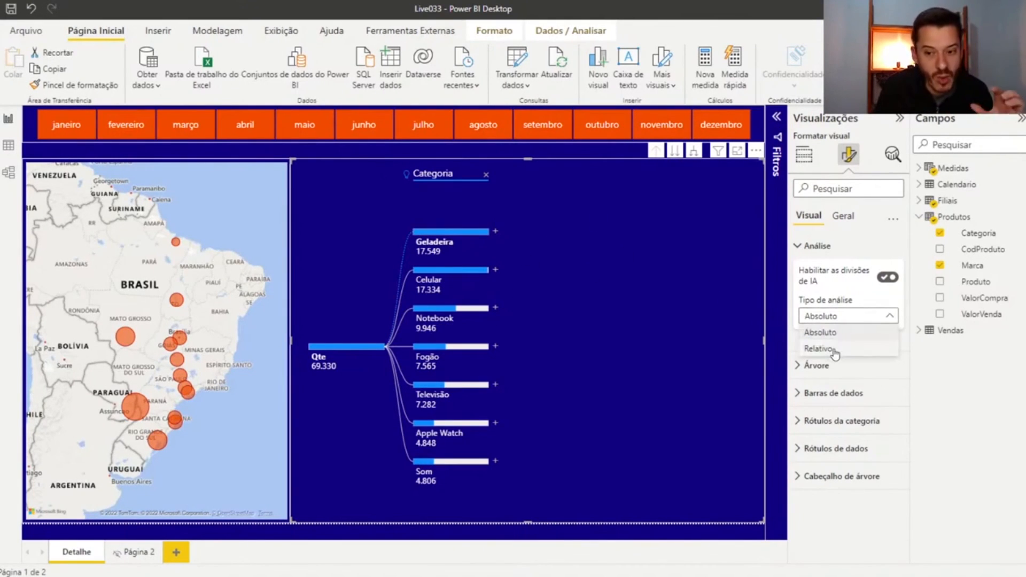
{"action": "left_click", "coordinate": [834, 350]}
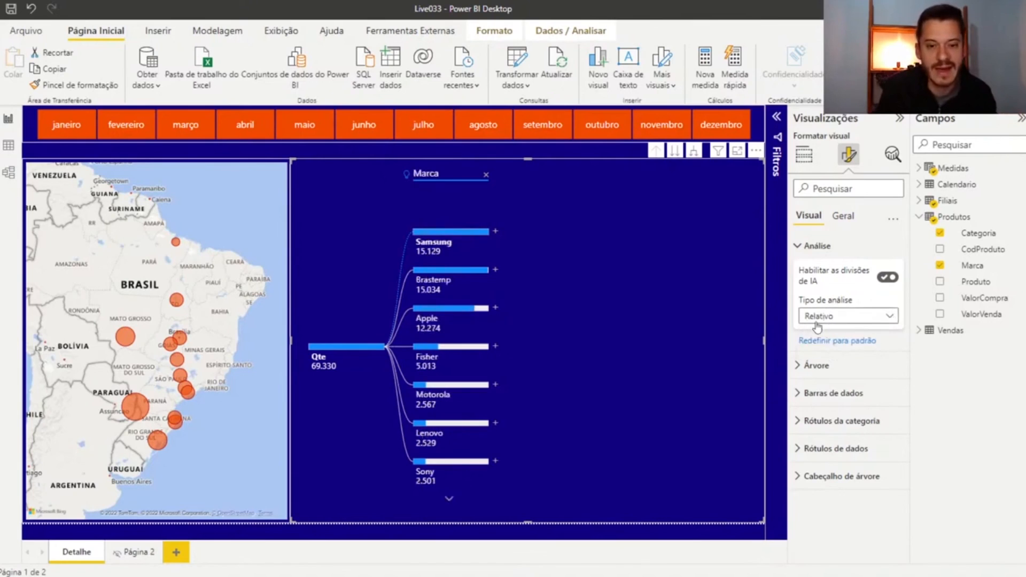
{"action": "left_click", "coordinate": [854, 321]}
{"action": "left_click", "coordinate": [848, 334]}
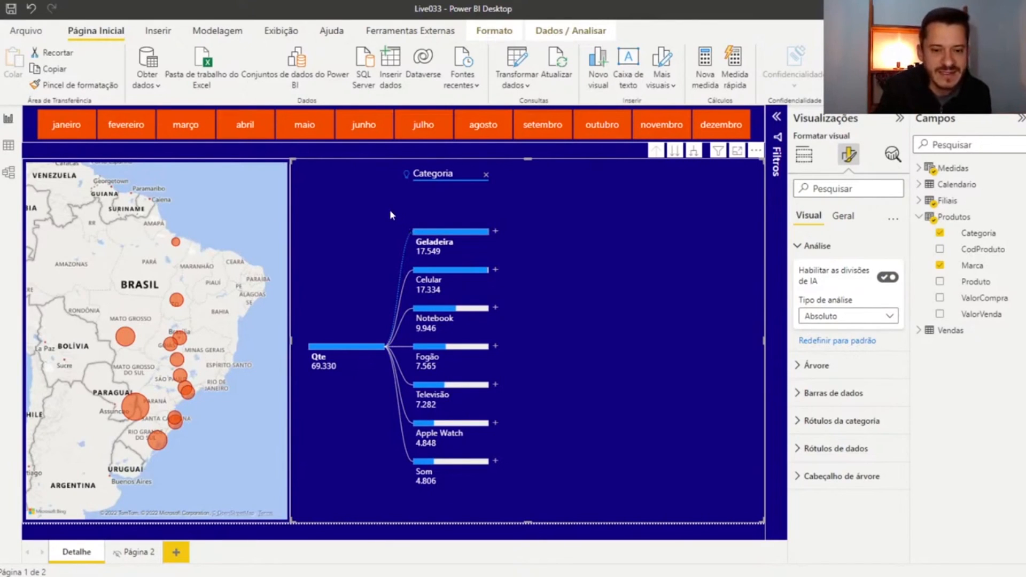
Narrow the decomposition tree visual from its right-hand side and display its Analisar and Explicar por fields
{"action": "left_click", "coordinate": [429, 253]}
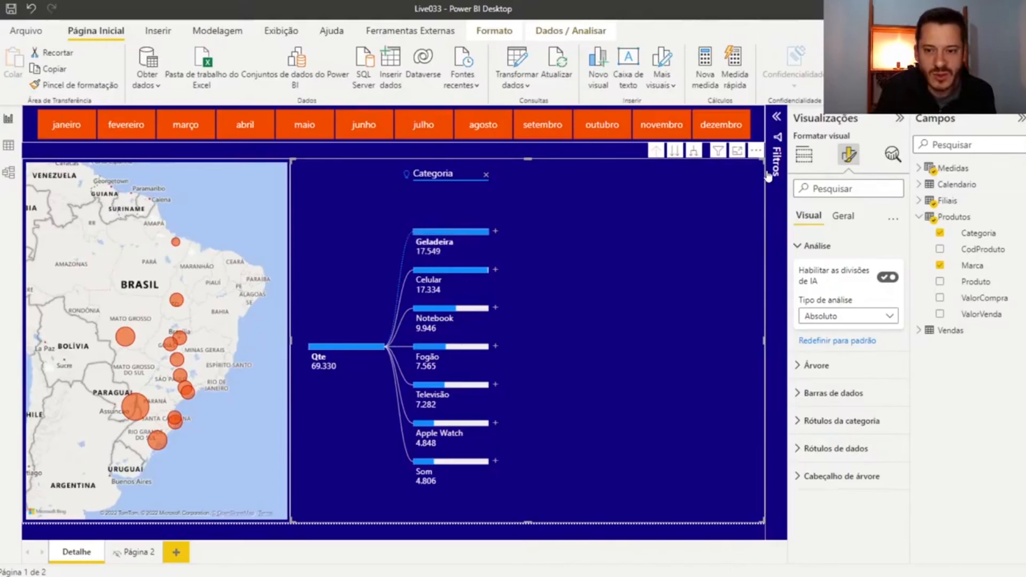
{"action": "left_click_drag", "start_coordinate": [763, 158], "coordinate": [652, 159]}
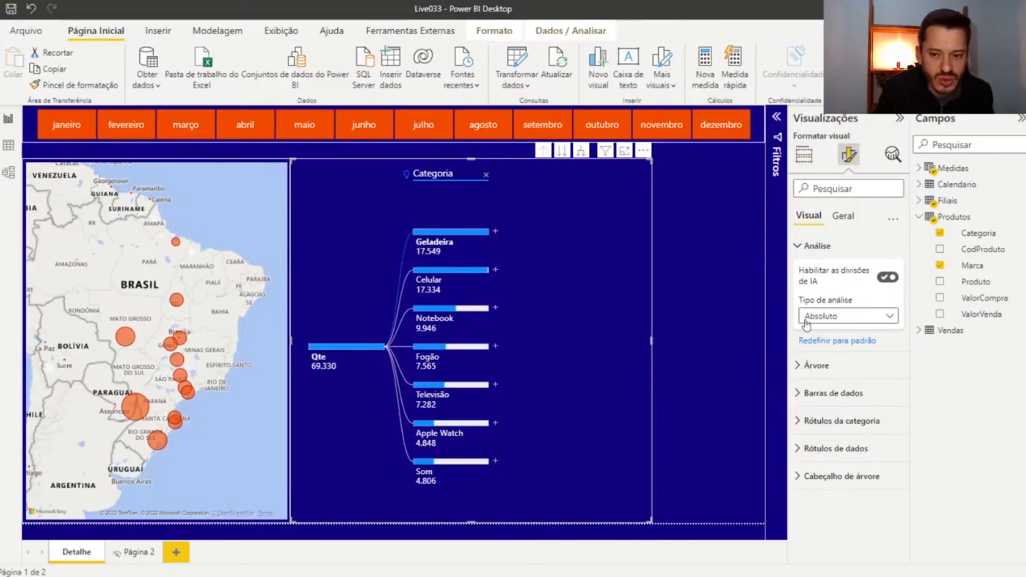
{"action": "left_click", "coordinate": [804, 154]}
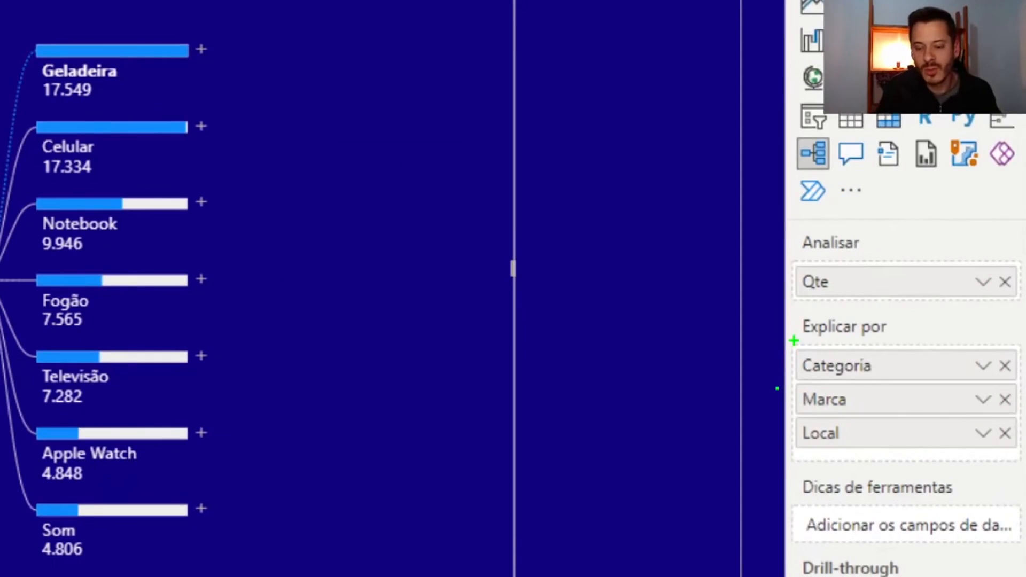
Examine the Categoria, Marca and Local fields in Explicar por against the Geladeira node and its dotted connector
{"action": "left_click_drag", "start_coordinate": [780, 329], "coordinate": [800, 369]}
{"action": "left_click_drag", "start_coordinate": [770, 366], "coordinate": [798, 399]}
{"action": "left_click_drag", "start_coordinate": [772, 410], "coordinate": [797, 432]}
{"action": "left_click_drag", "start_coordinate": [304, 67], "coordinate": [219, 68]}
{"action": "left_click_drag", "start_coordinate": [250, 51], "coordinate": [247, 84]}
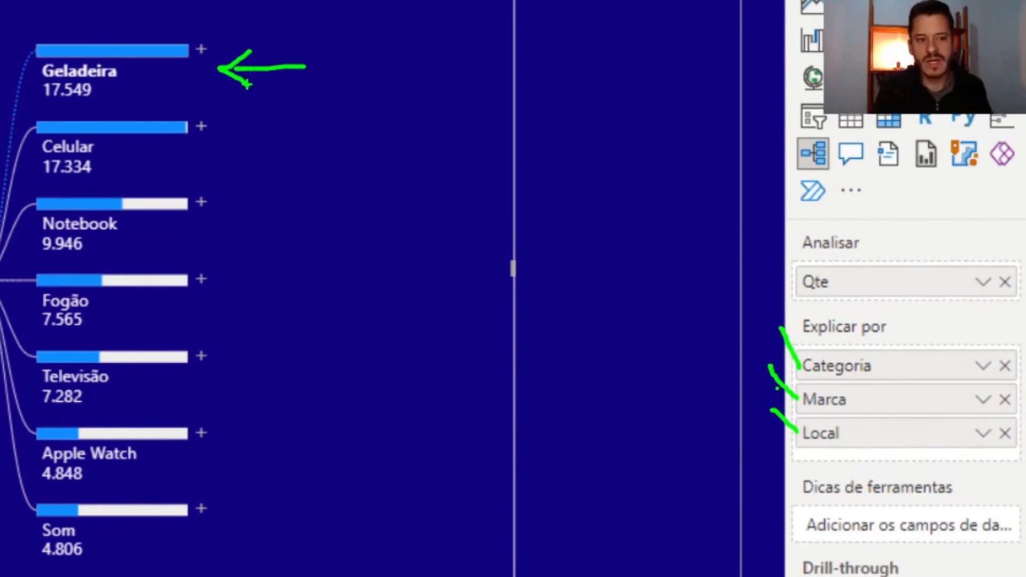
{"action": "left_click", "coordinate": [1, 169]}
{"action": "left_click", "coordinate": [1, 155]}
{"action": "left_click", "coordinate": [6, 131]}
{"action": "left_click", "coordinate": [5, 122]}
{"action": "left_click", "coordinate": [10, 106]}
{"action": "left_click", "coordinate": [14, 92]}
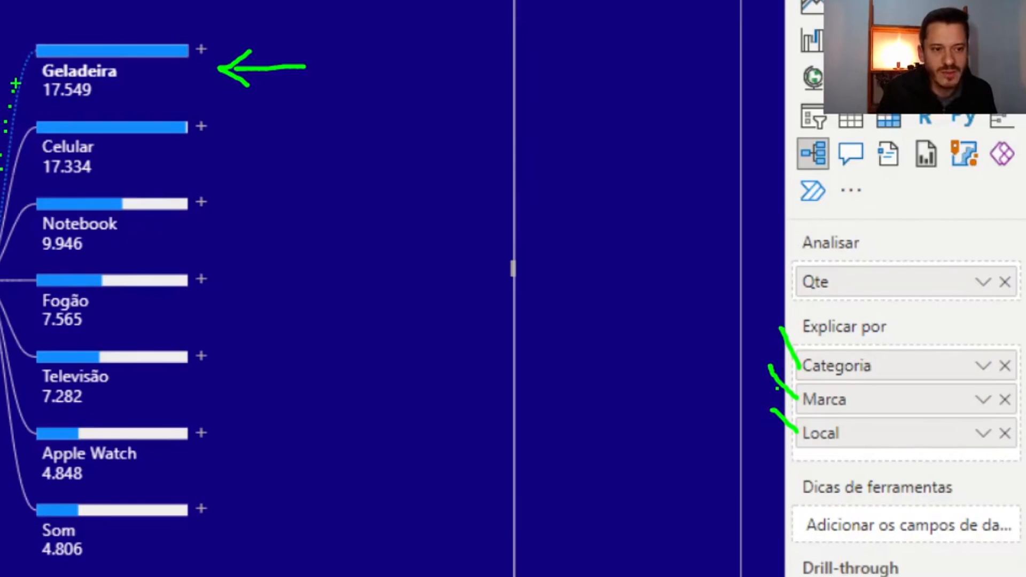
{"action": "left_click", "coordinate": [19, 77]}
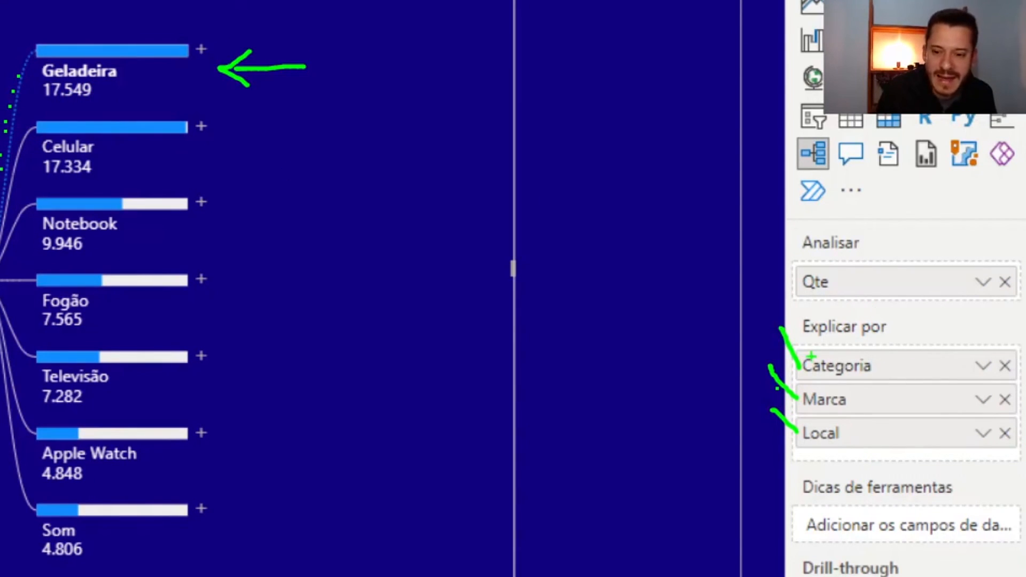
{"action": "mouse_move", "coordinate": [797, 343]}
{"action": "left_mouse_down"}
{"action": "mouse_move", "coordinate": [809, 357]}
{"action": "mouse_move", "coordinate": [903, 377]}
{"action": "mouse_move", "coordinate": [1020, 385]}
{"action": "left_mouse_up"}
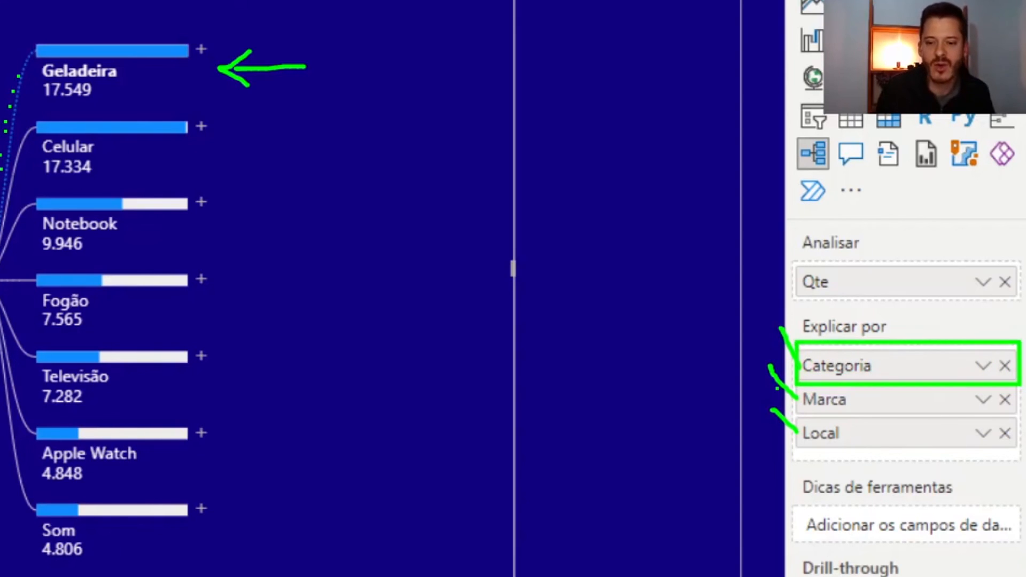